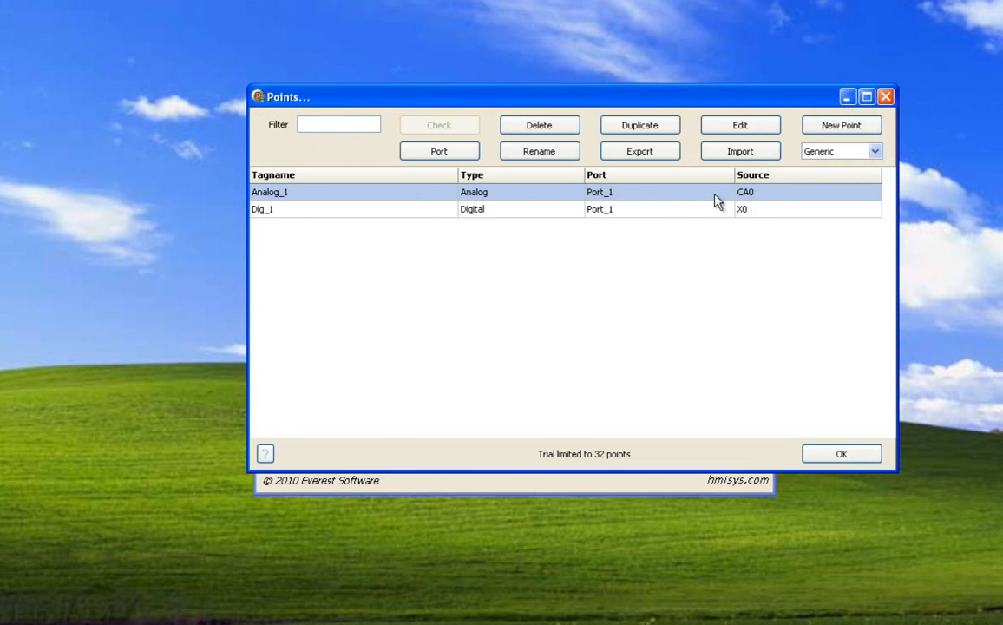
Step: Close the points list and open the project's existing Main graphics screen for editing
click(823, 453)
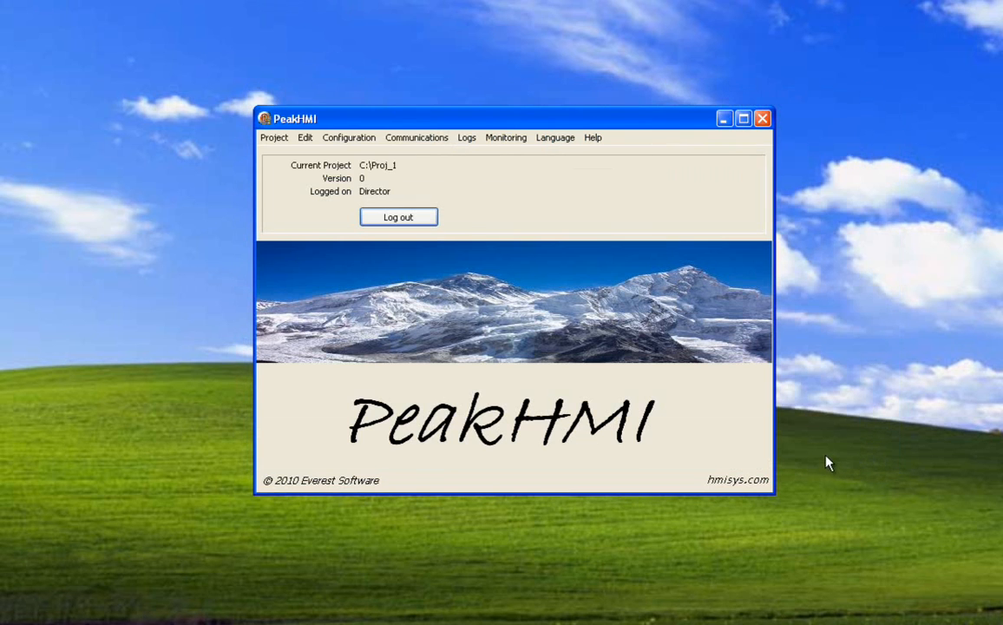
click(360, 143)
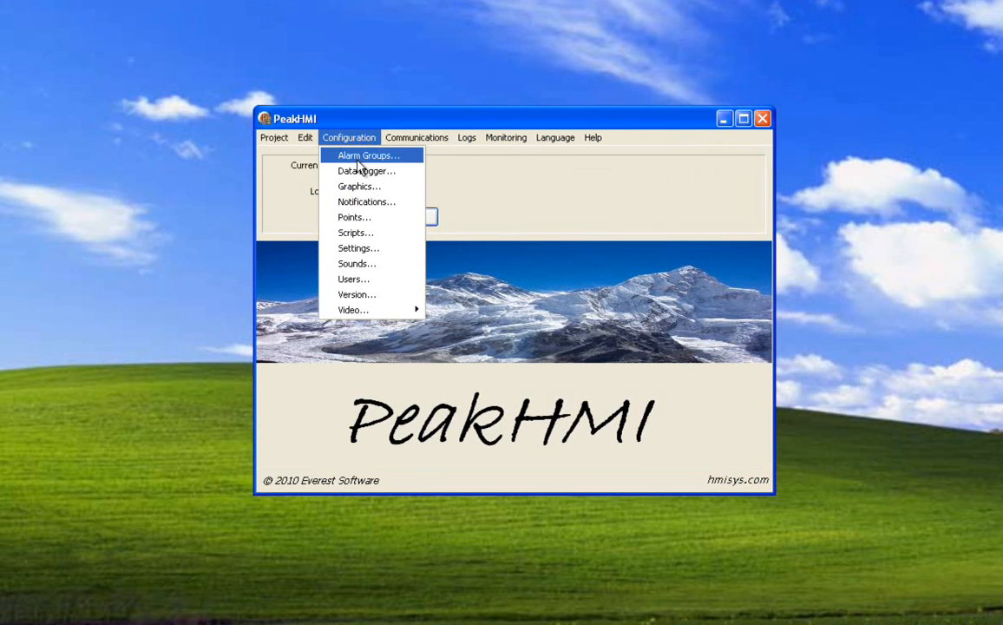
click(356, 187)
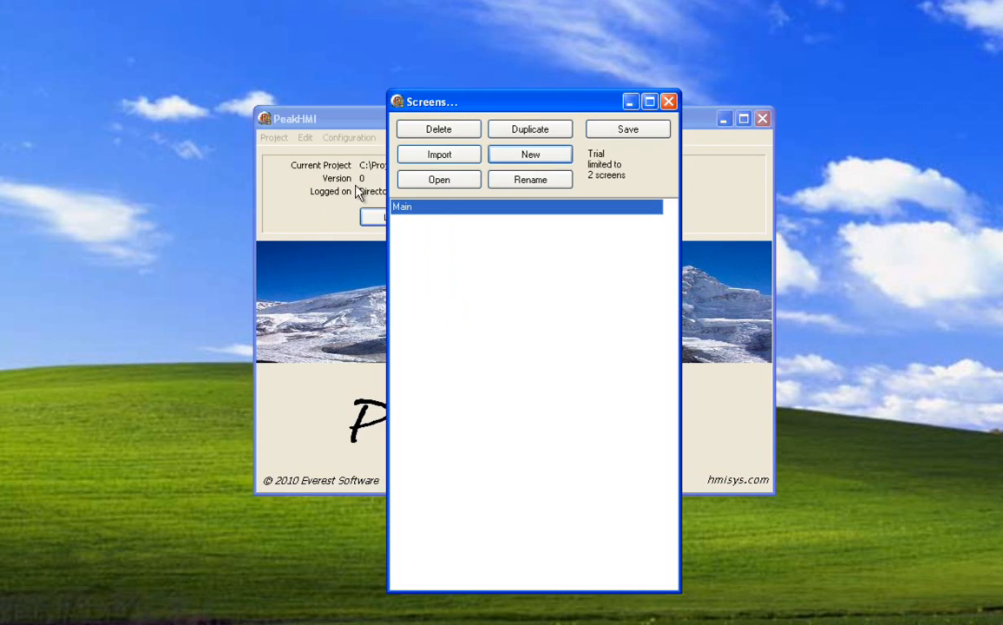
click(413, 215)
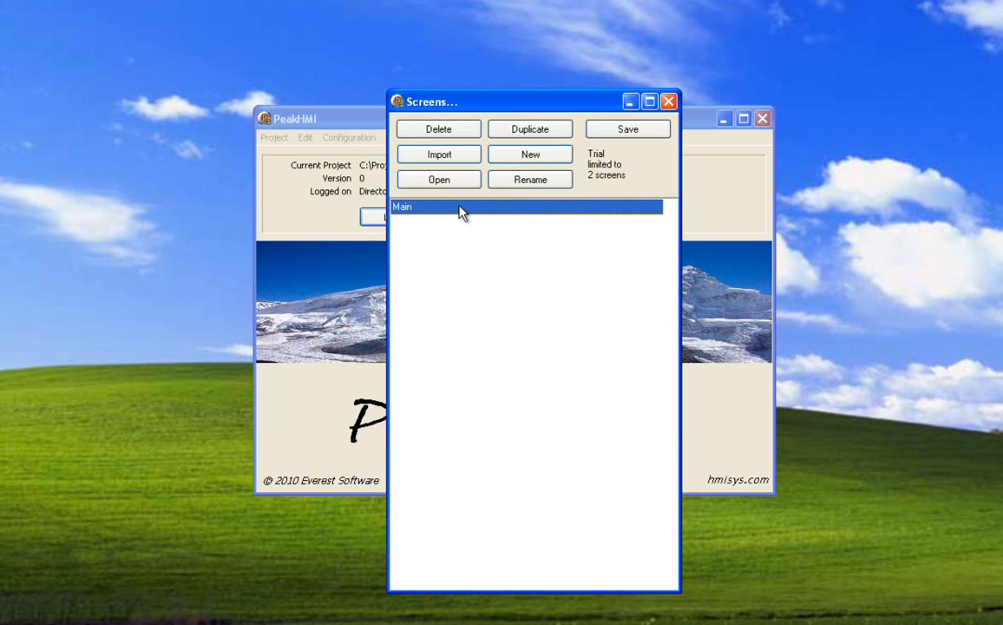
click(516, 163)
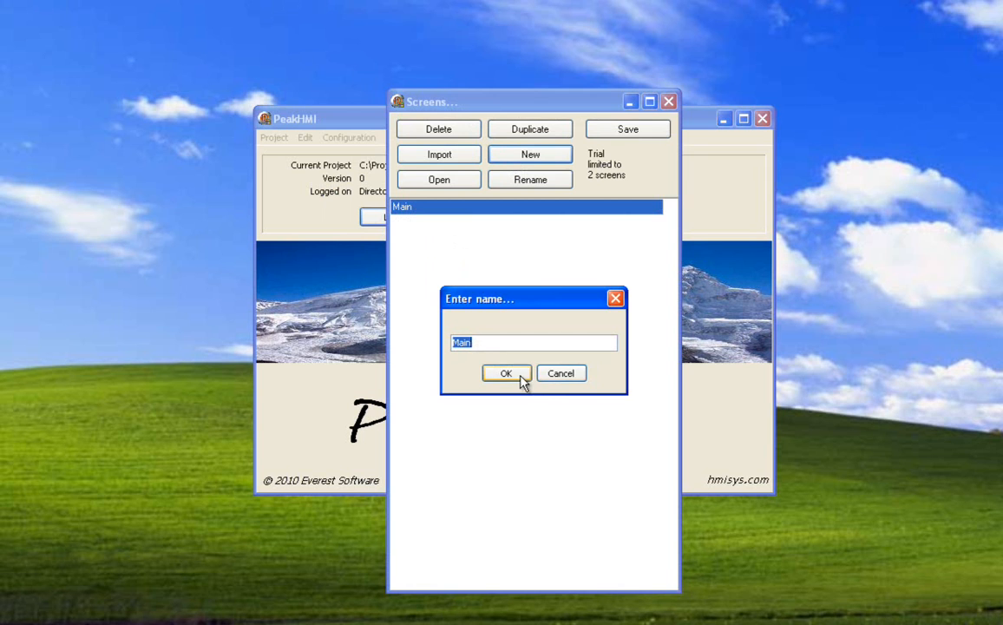
click(557, 376)
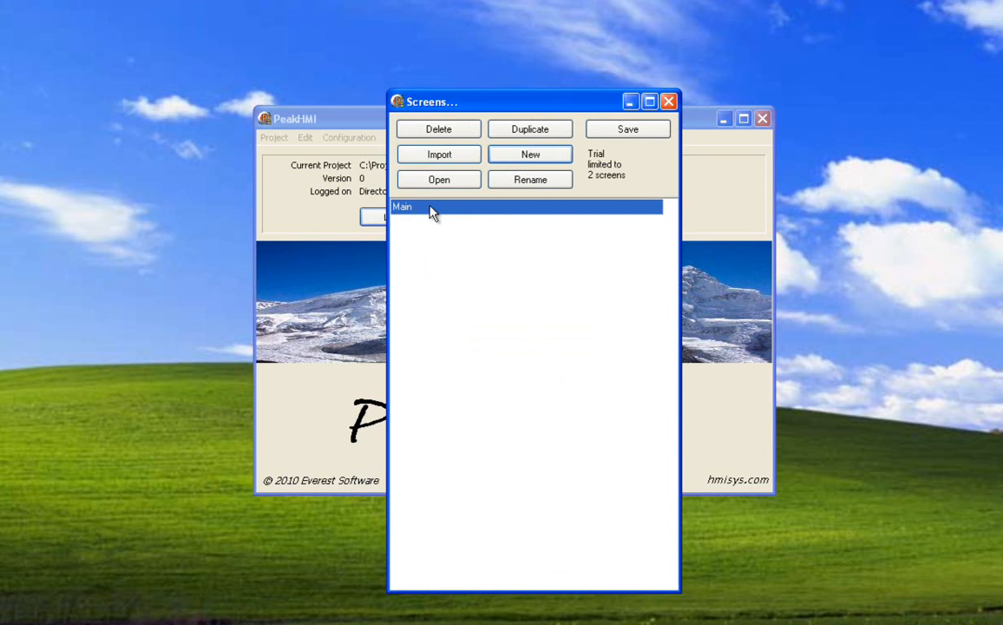
double_click(474, 210)
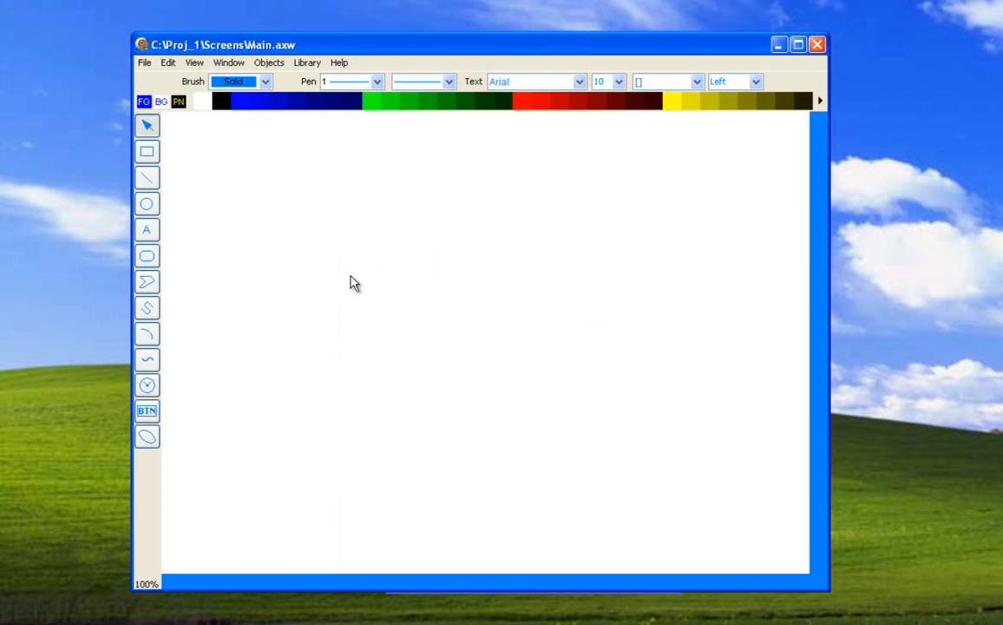
Step: Draw a rectangle near the canvas's upper-left corner and set its foreground fill to dark green
click(146, 151)
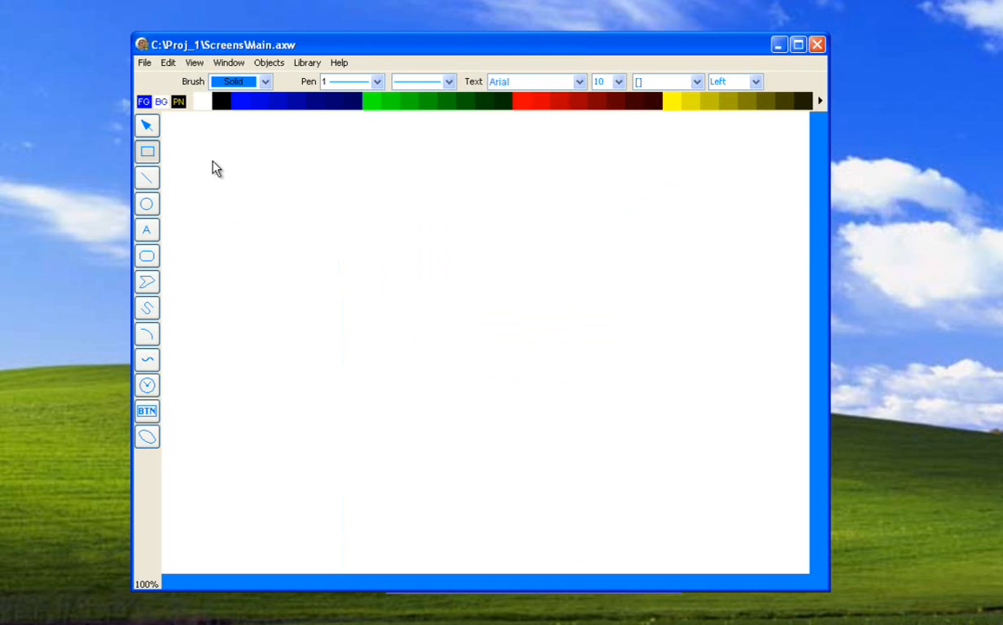
drag(207, 151, 348, 275)
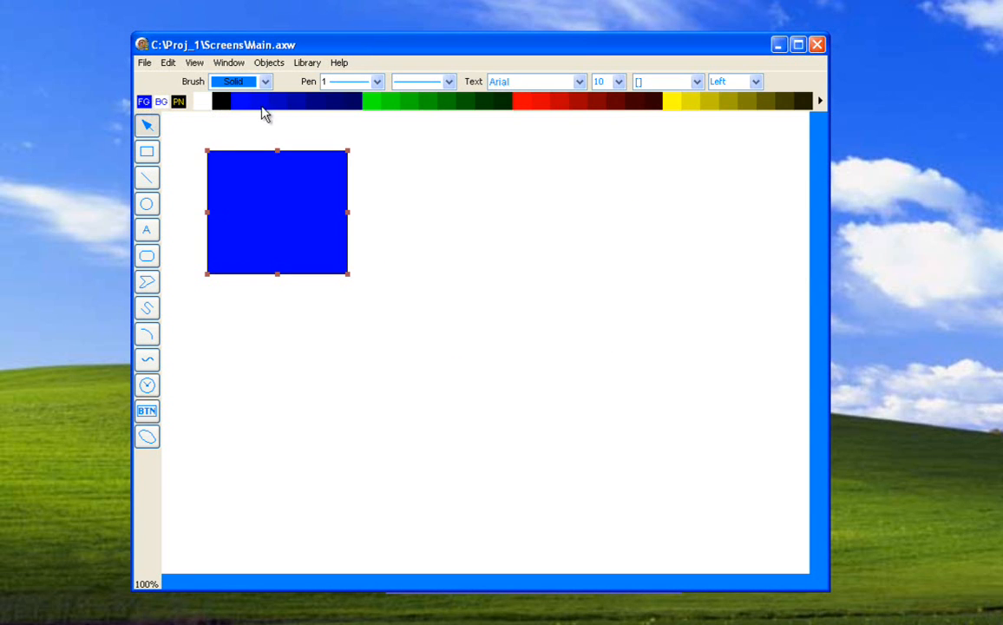
click(295, 102)
click(381, 103)
click(419, 104)
click(450, 103)
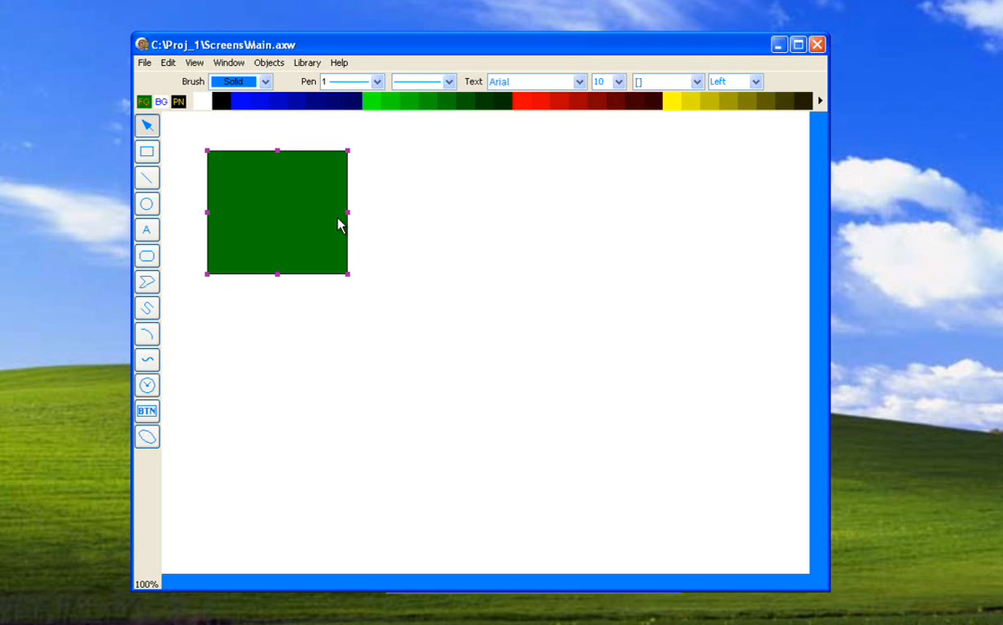
click(253, 317)
Step: Enable the Brush animation on the green rectangle with Analog_1's Process Variable Analog as its source
click(249, 204)
double_click(249, 206)
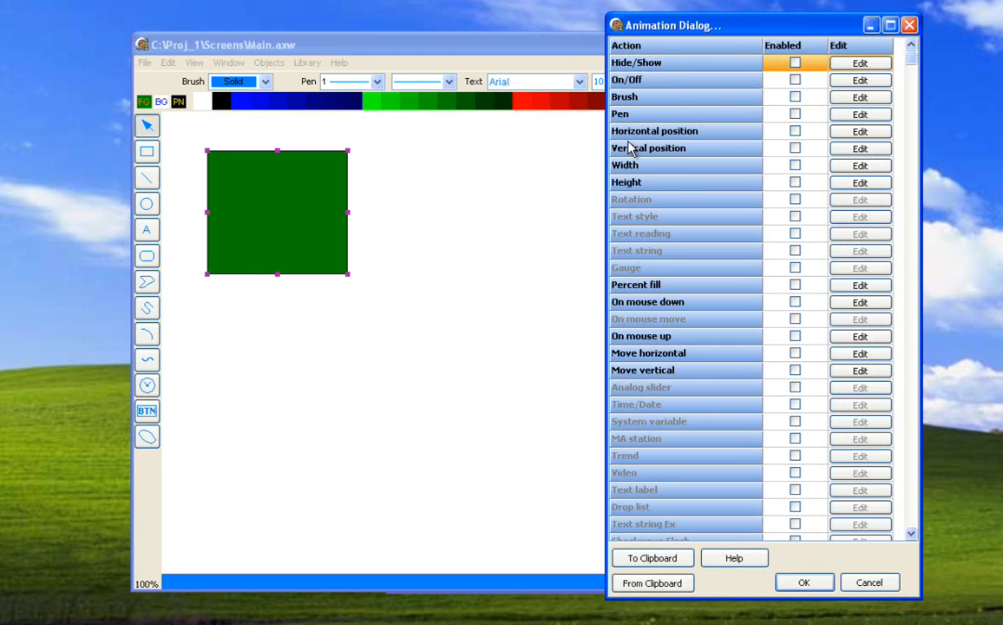
drag(685, 35, 451, 35)
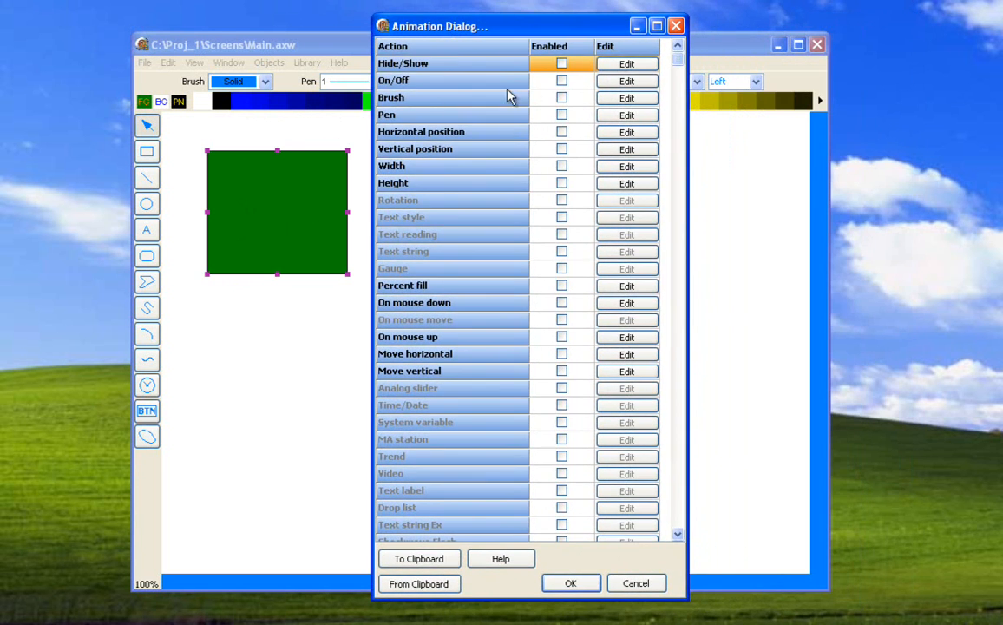
click(561, 98)
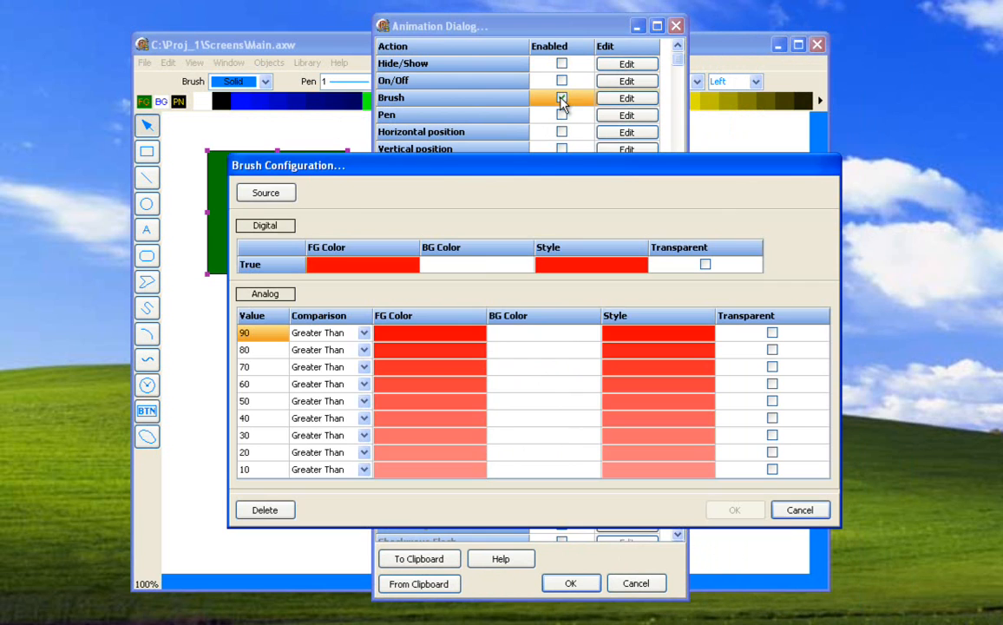
click(269, 195)
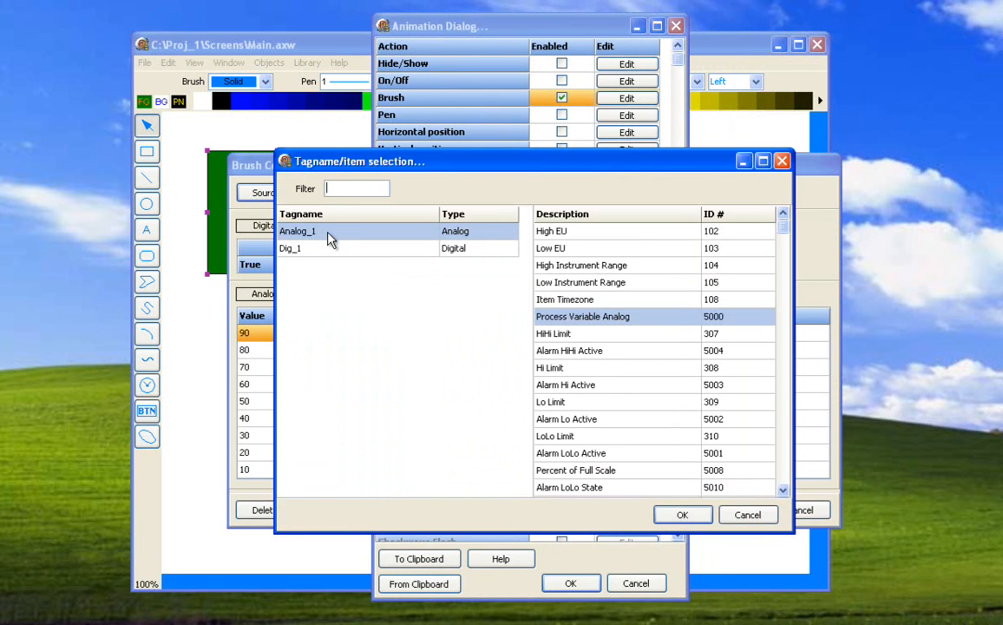
click(670, 510)
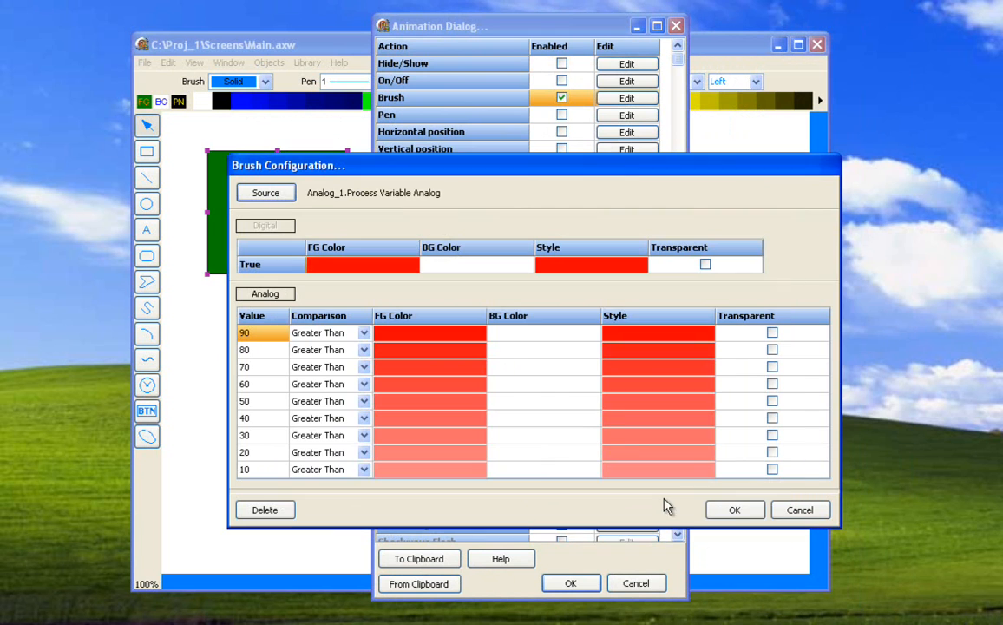
Step: Set the first three analog brush values to 7, 4 and 0, and the third row's comparison to N/A
double_click(262, 334)
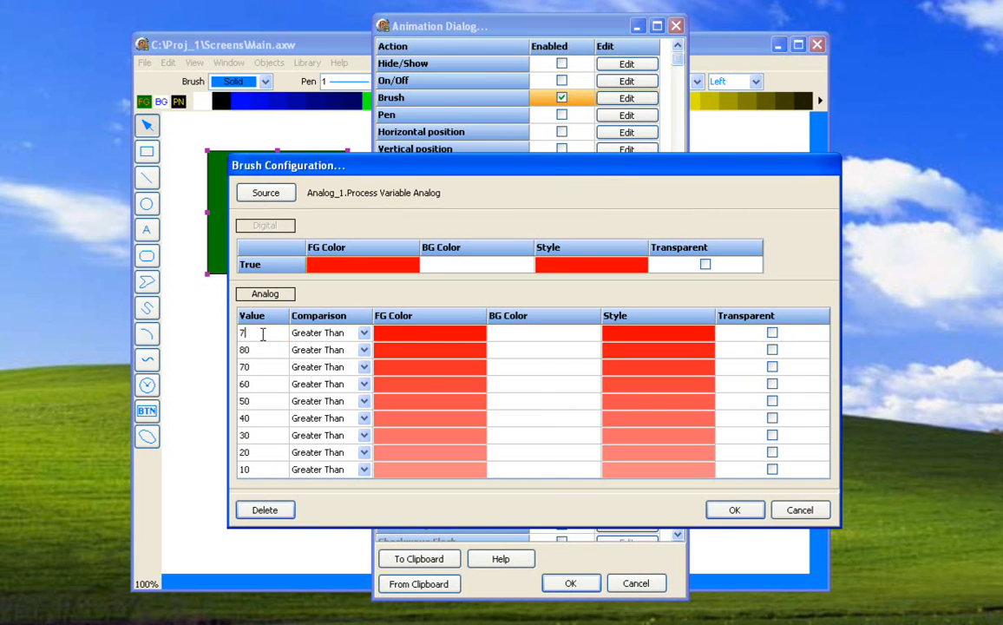
double_click(258, 349)
double_click(257, 367)
click(363, 367)
click(330, 382)
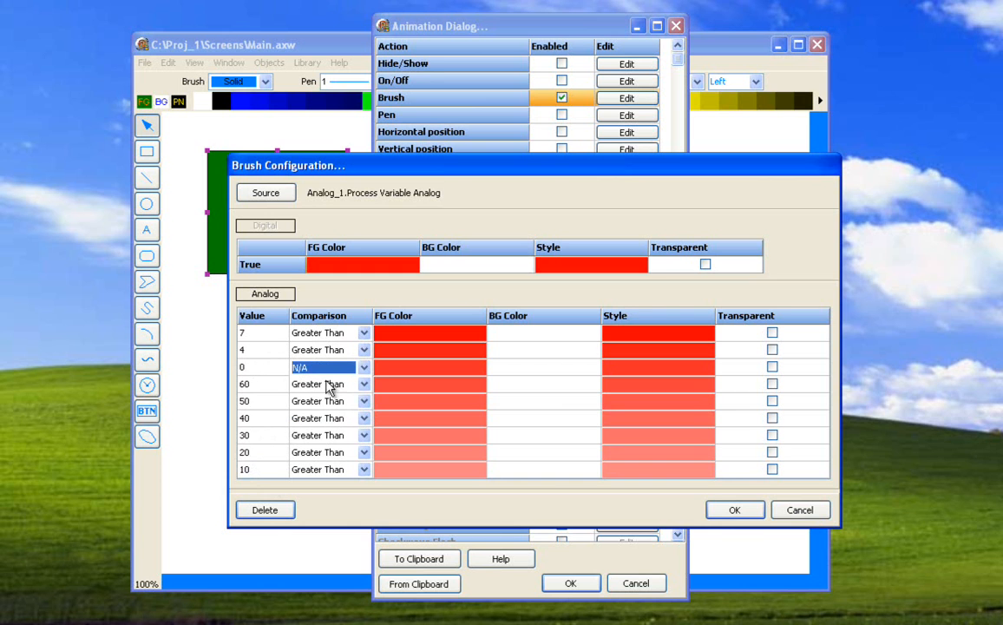
click(268, 371)
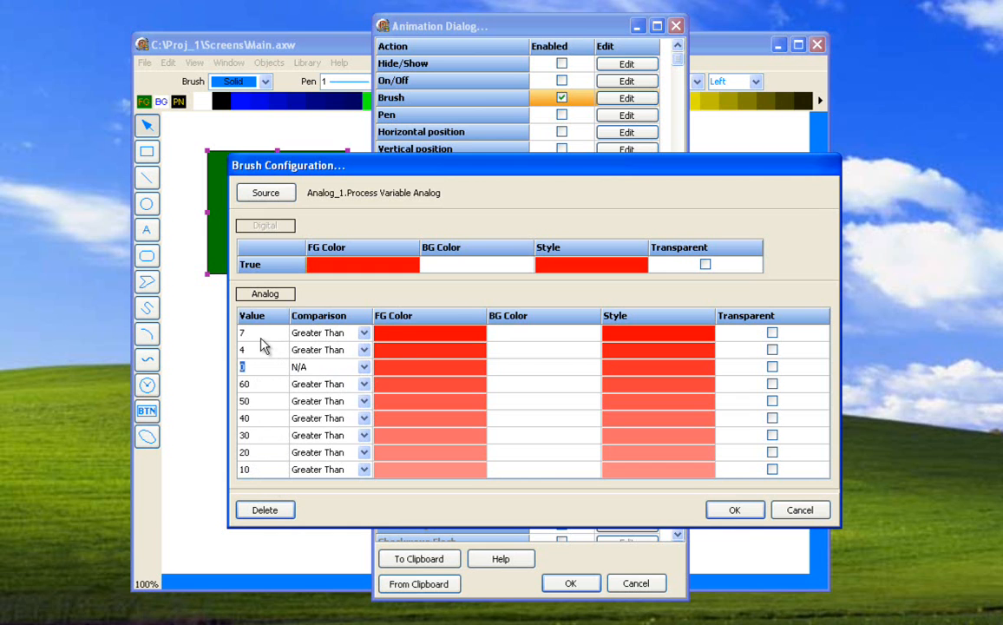
Step: Set the foreground colour to yellow for value 4 and bright green for value 0, and accept the rectangle's animation settings
click(392, 337)
click(442, 361)
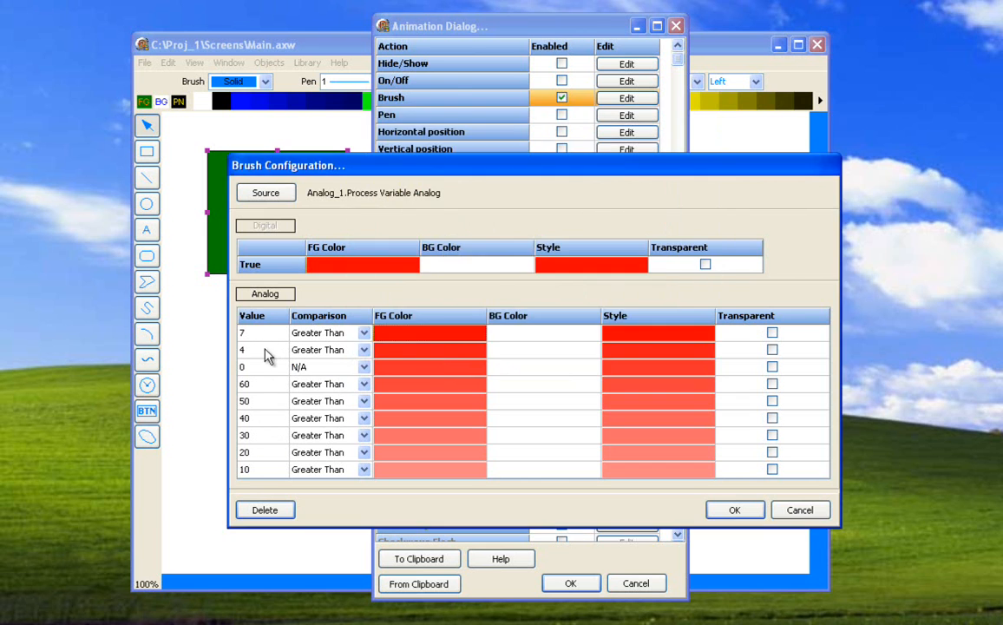
click(398, 351)
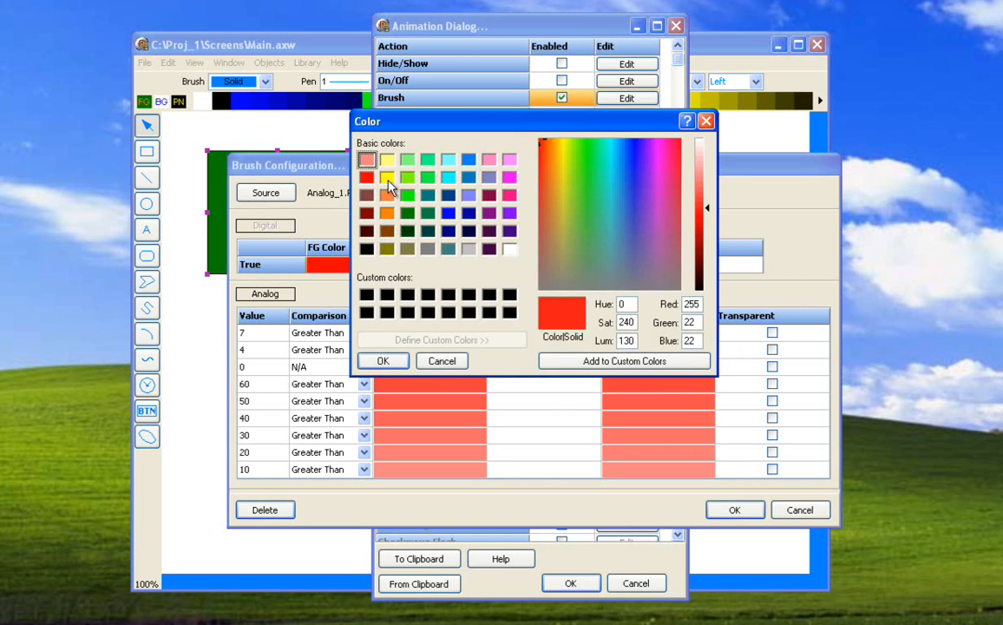
click(387, 178)
click(382, 360)
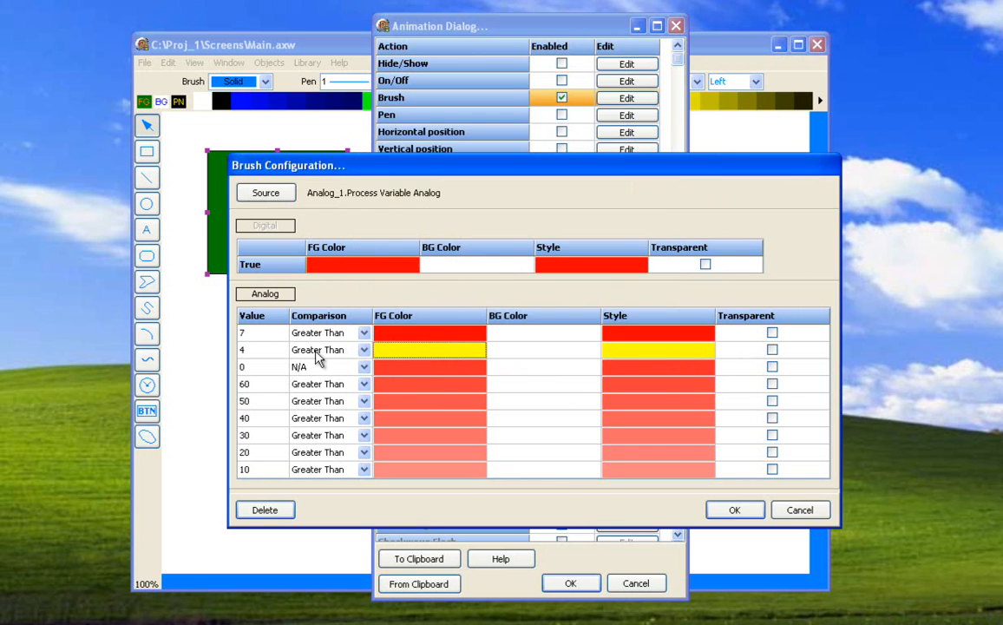
click(393, 375)
click(407, 195)
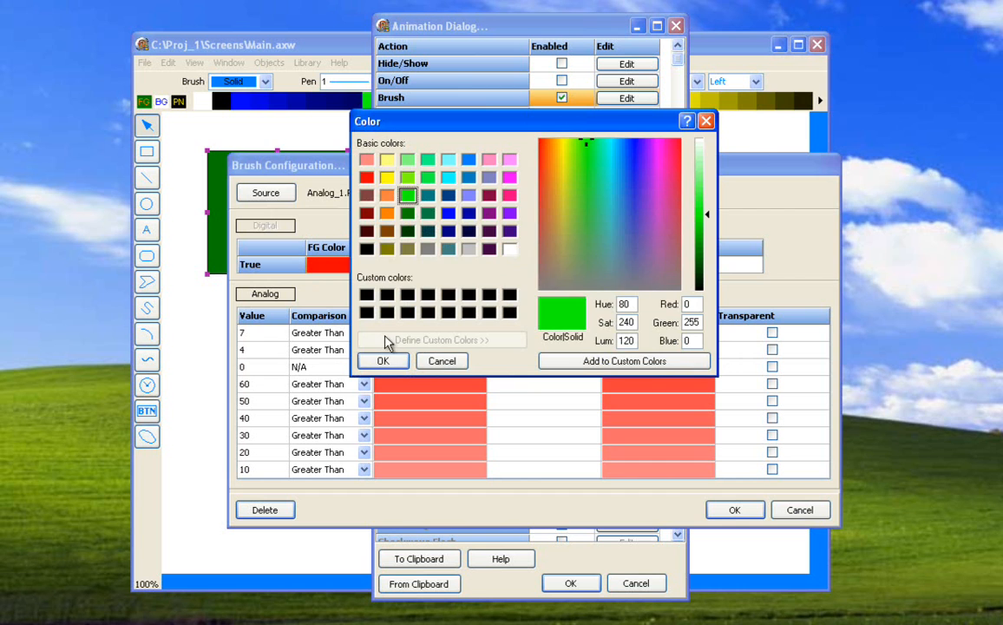
click(385, 362)
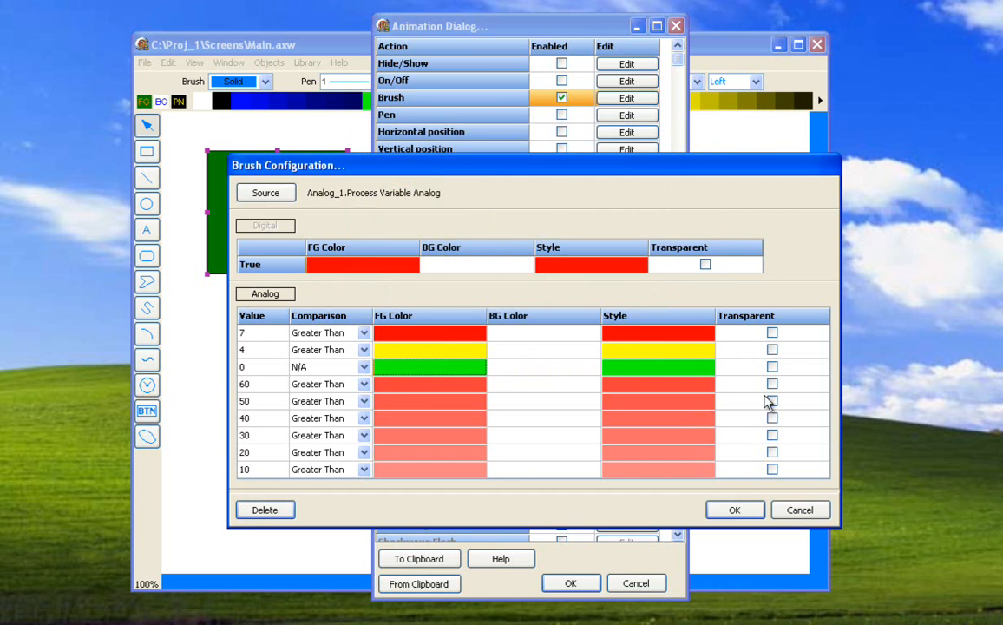
click(734, 509)
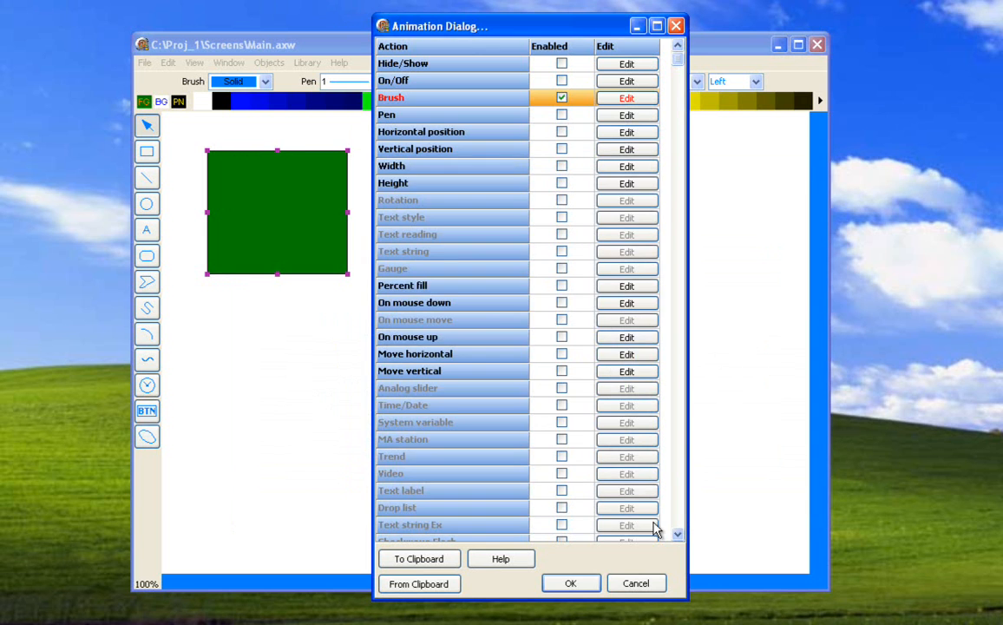
click(573, 584)
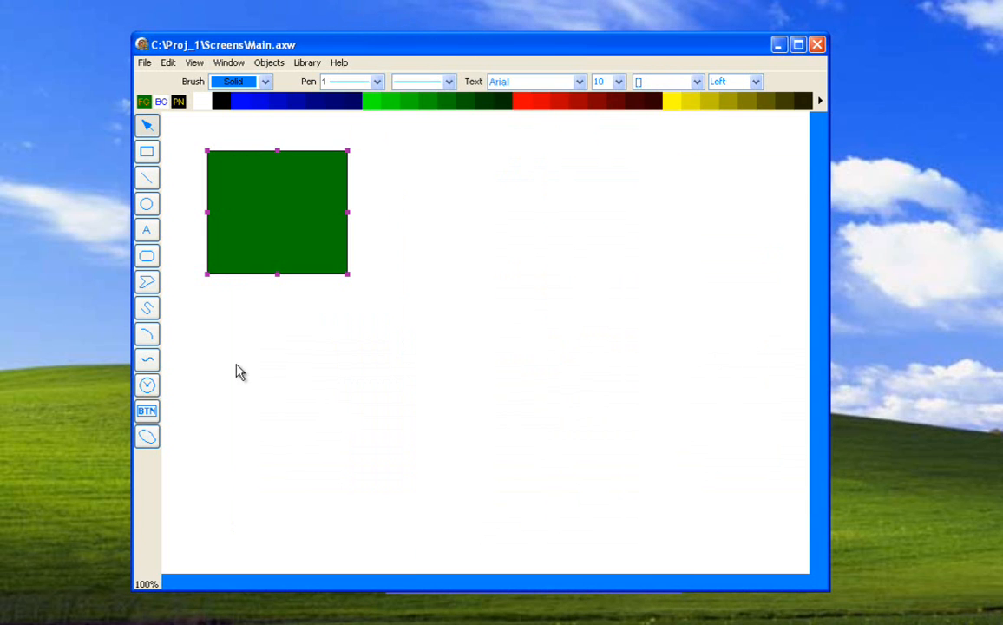
Step: Insert a Needle meter gauge below the green rectangle and enlarge it to fill the lower-left part of the canvas
click(147, 386)
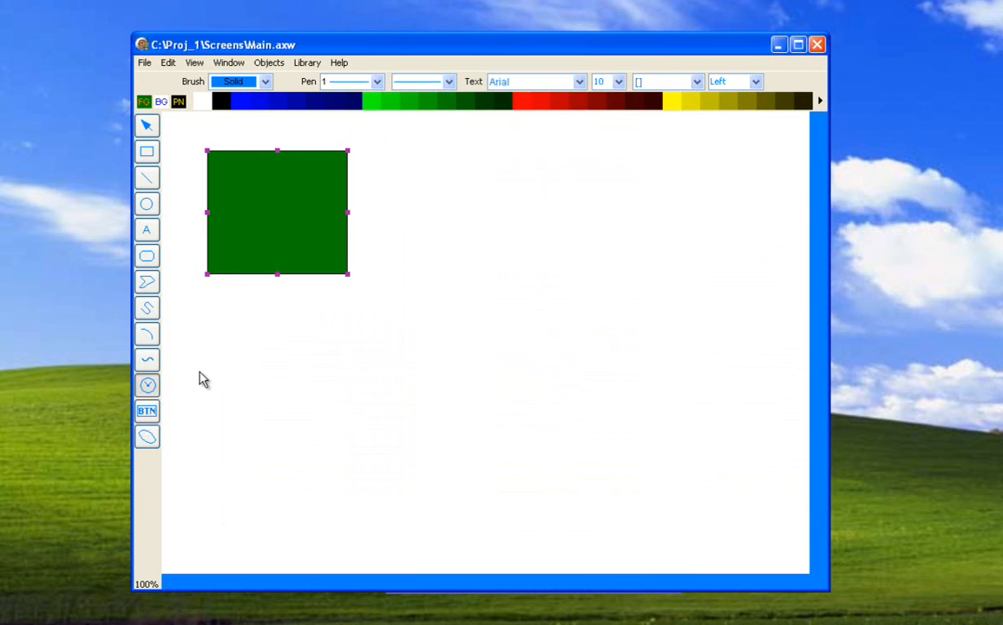
click(215, 321)
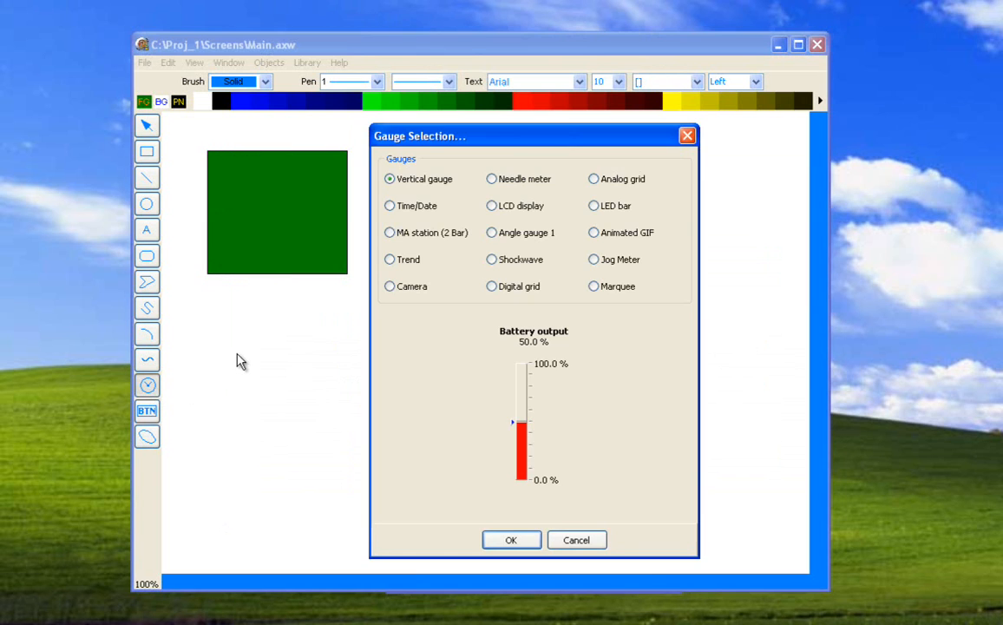
click(511, 182)
click(419, 181)
click(525, 236)
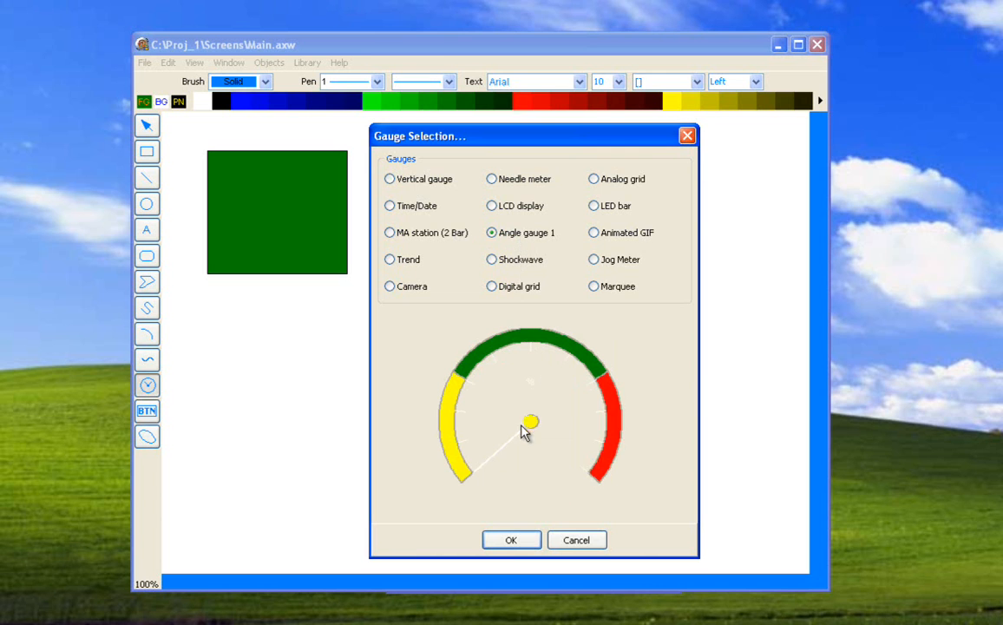
click(607, 262)
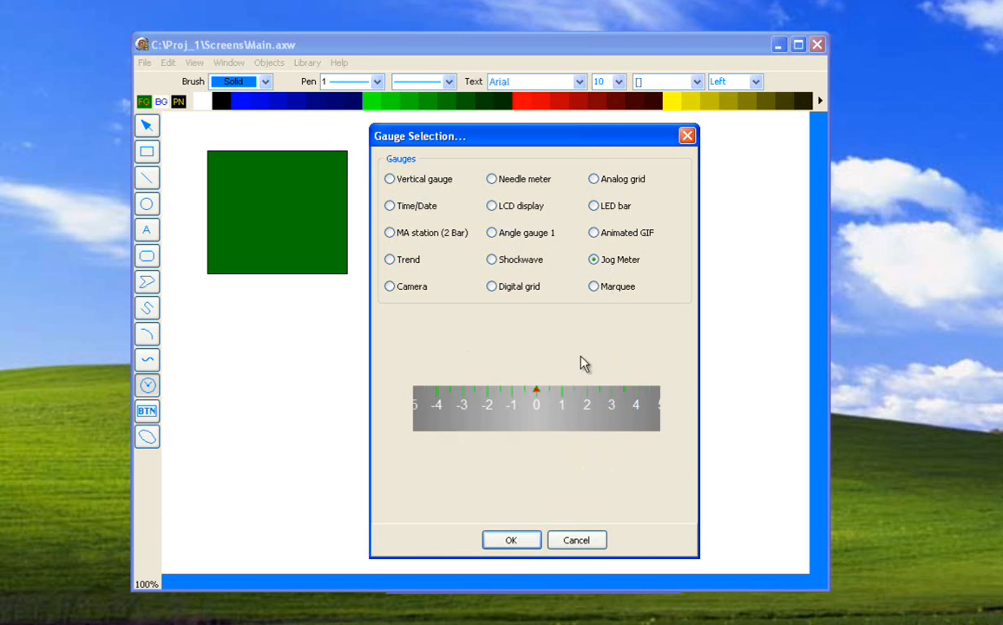
click(522, 186)
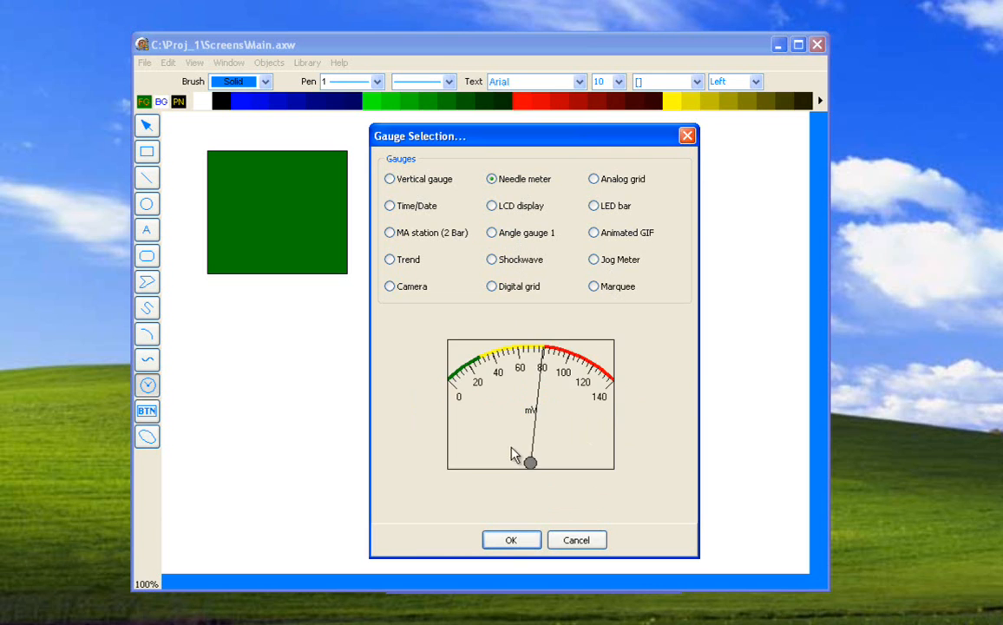
click(512, 540)
drag(337, 406, 283, 353)
drag(358, 438, 517, 544)
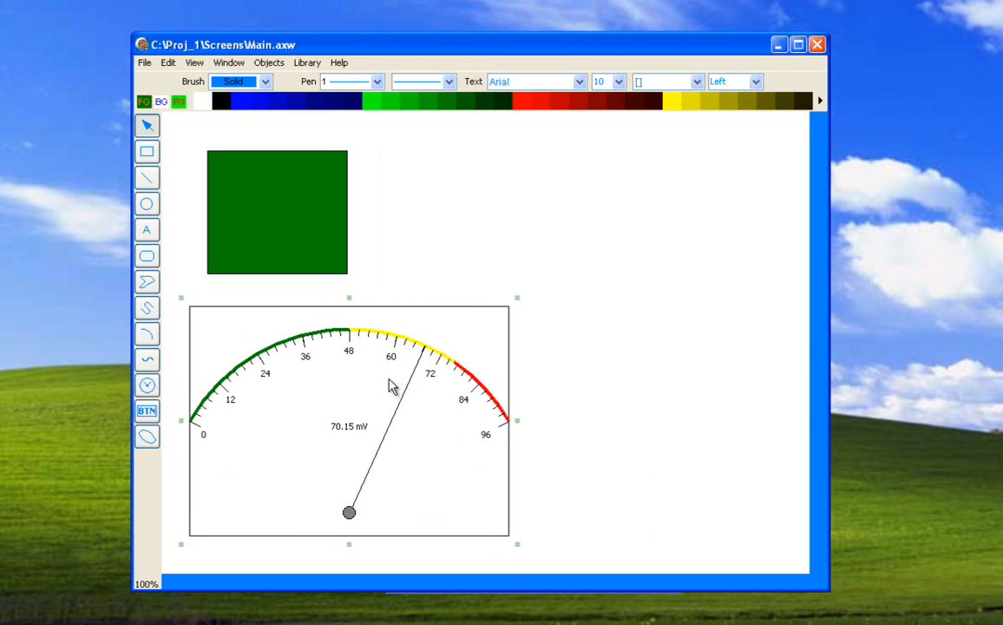
Step: Open the needle meter's gauge configuration for editing
click(268, 63)
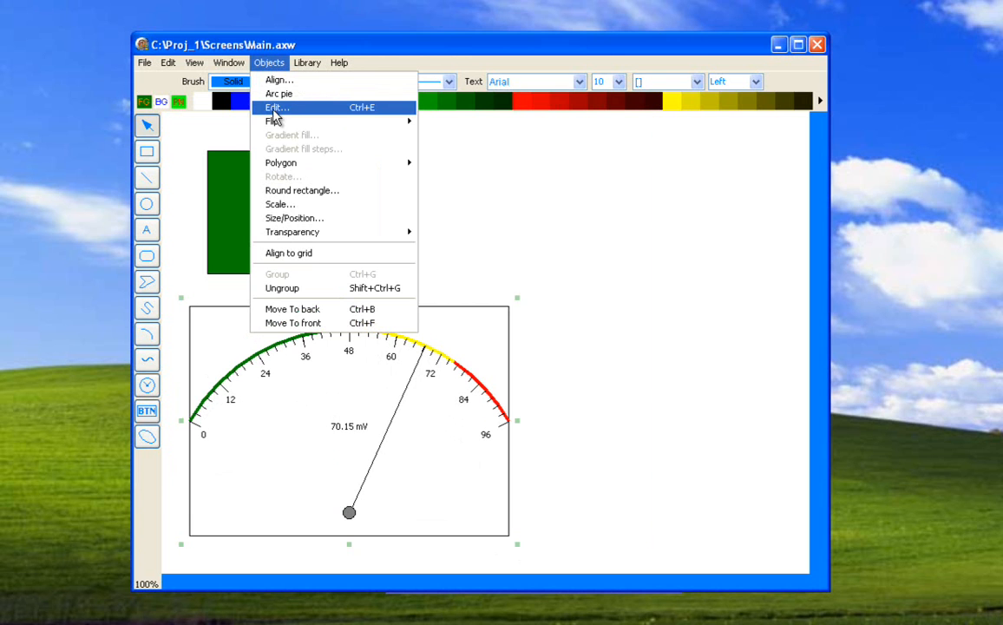
click(251, 64)
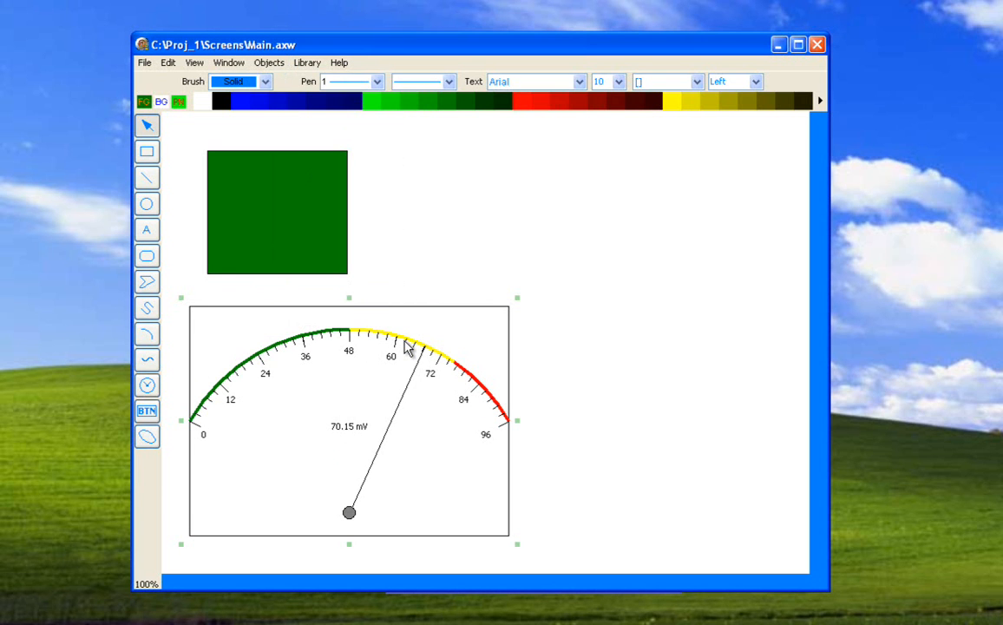
right_click(408, 347)
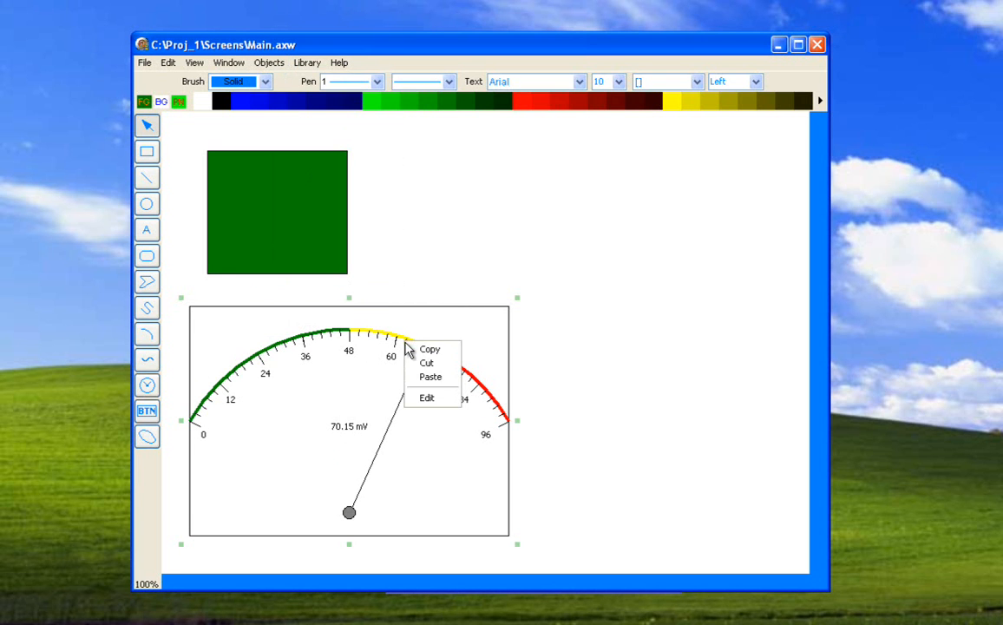
click(429, 399)
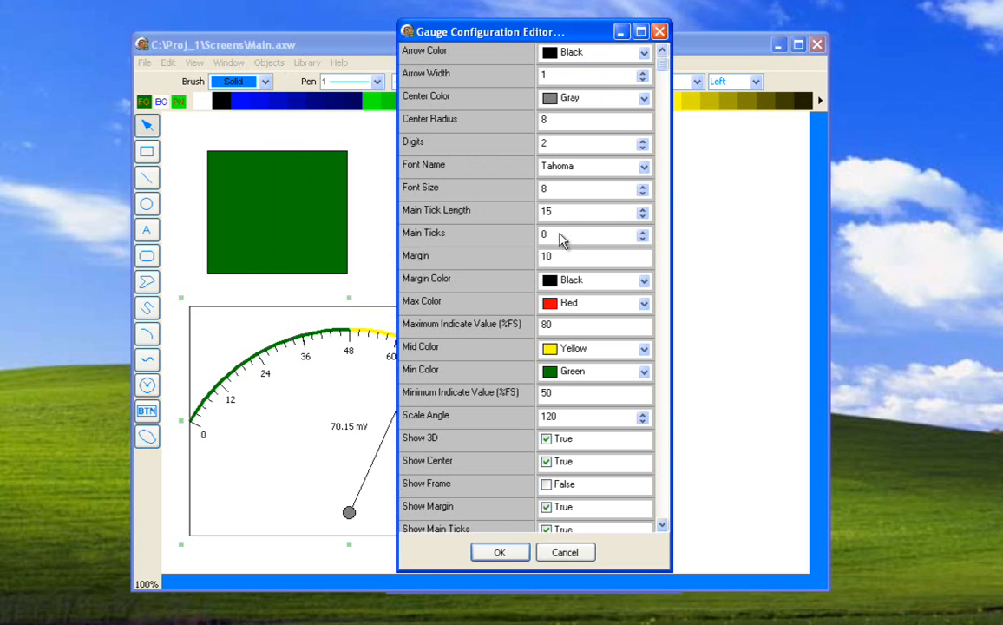
Step: Set the needle meter's Value Max to 9 and its Value to 5
scroll(658, 507, down, 1)
scroll(659, 510, down, 4)
click(589, 493)
text(9)
click(586, 448)
text(5)
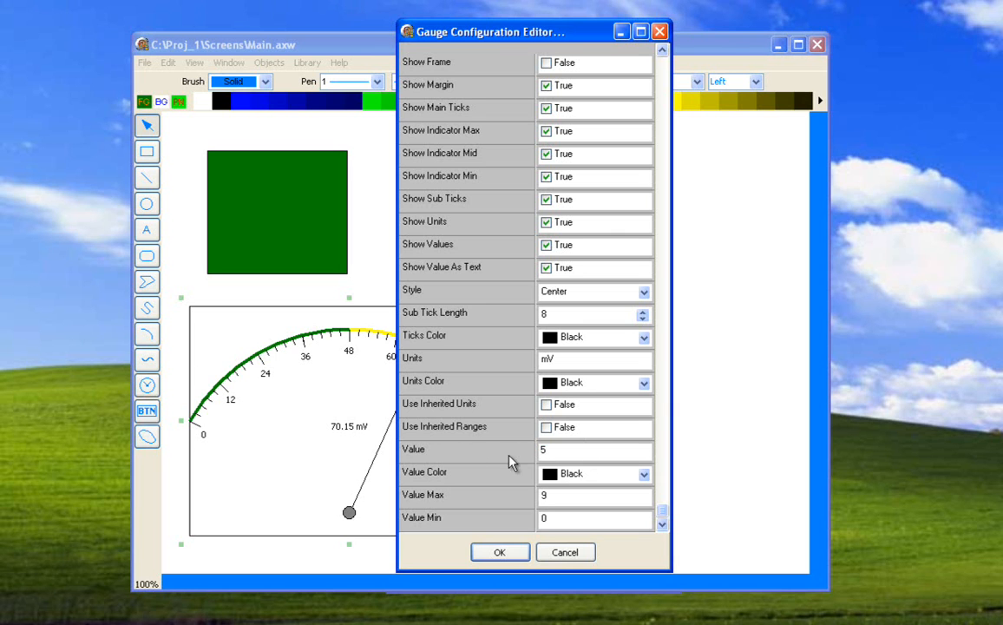
Step: Set the needle meter's Main Ticks to 9 and accept the gauge configuration
drag(663, 515, 663, 97)
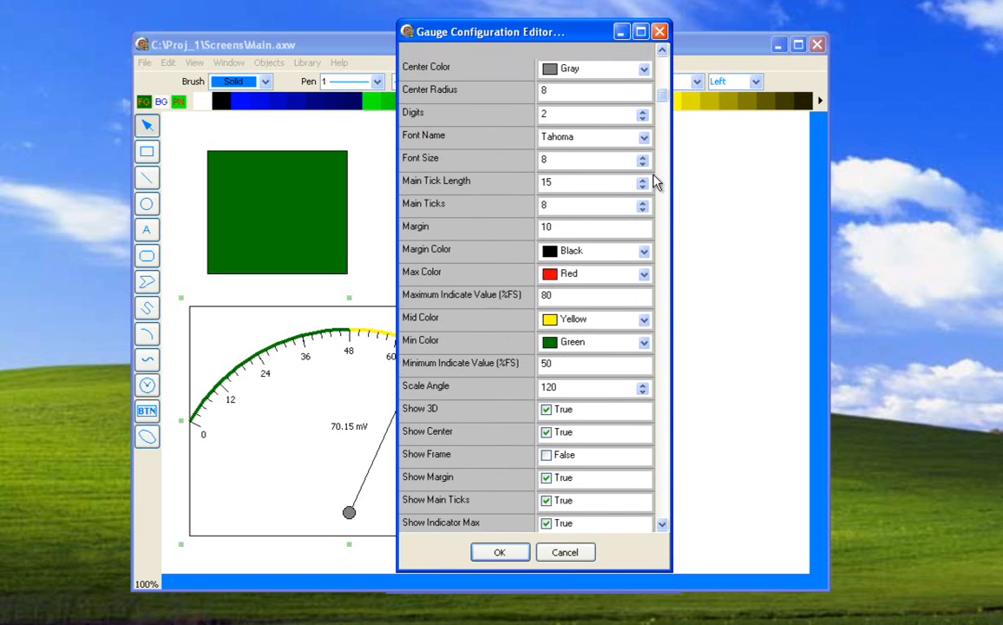
click(643, 206)
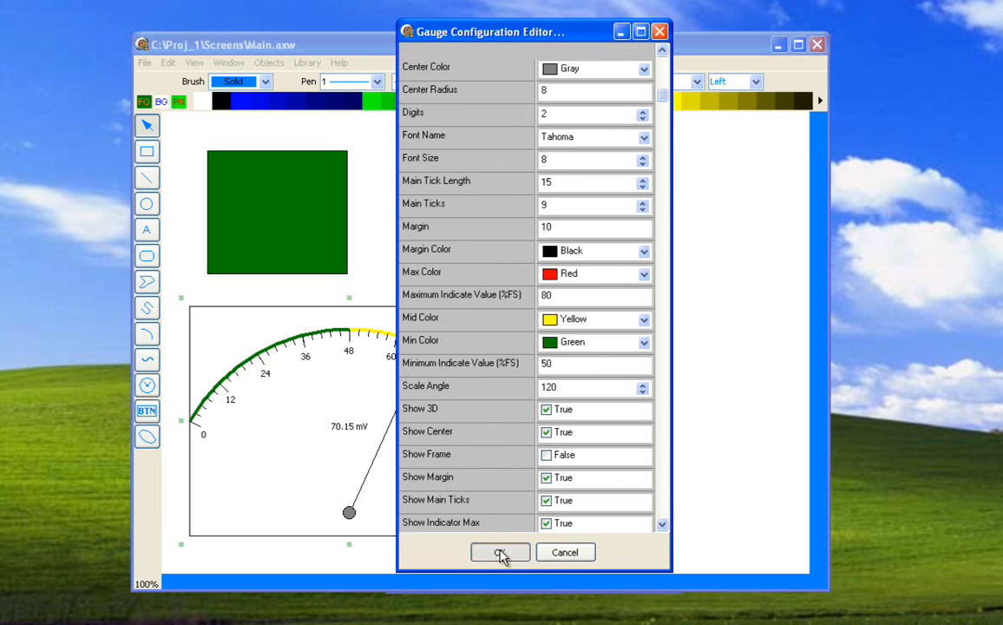
click(503, 552)
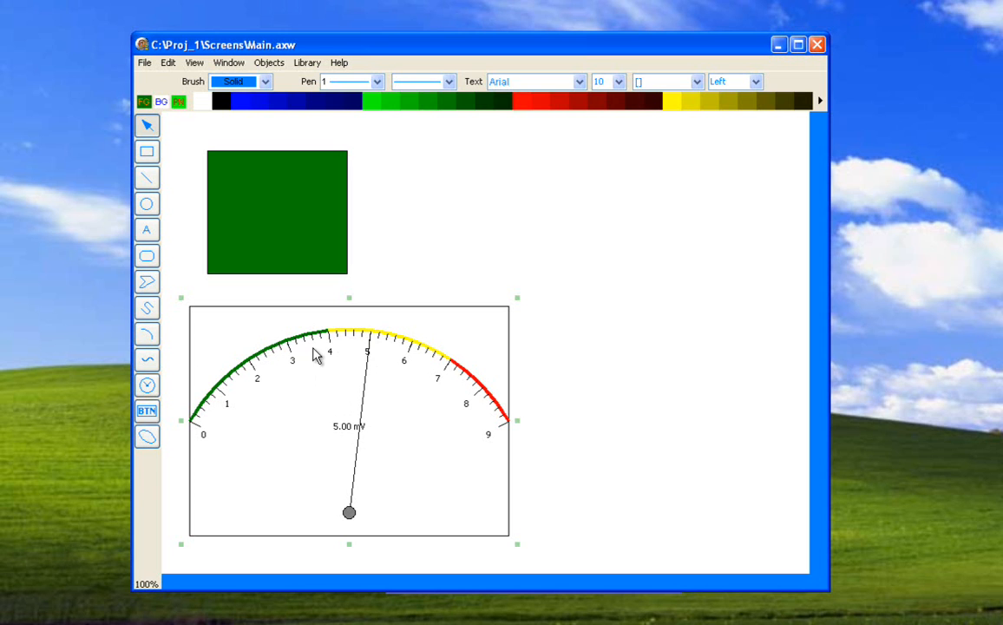
Step: Edit the needle meter again to set its Minimum Indicate Value (%FS) to 20, and accept the configuration
right_click(371, 343)
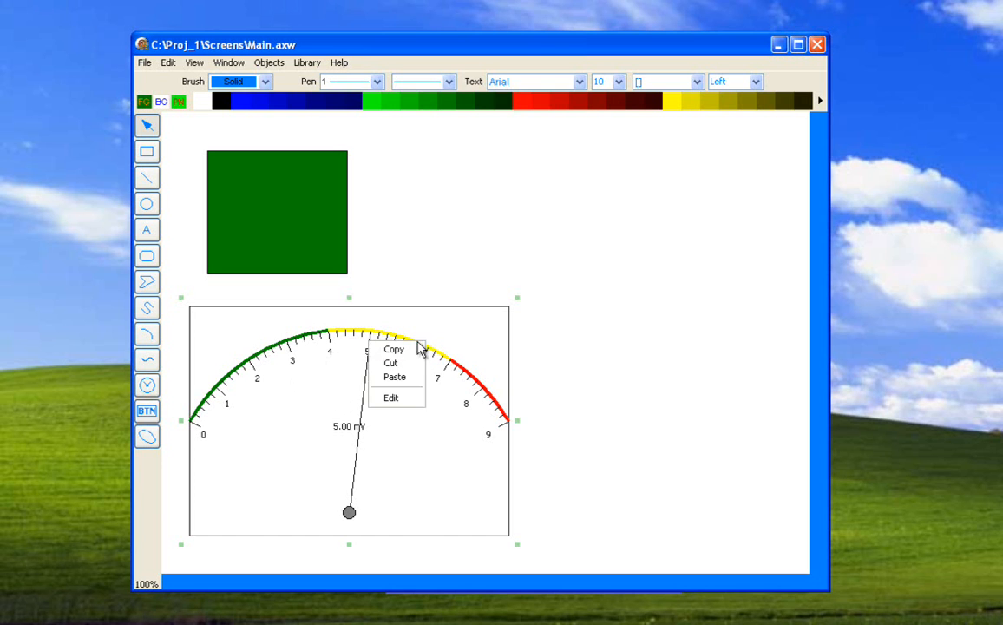
click(390, 401)
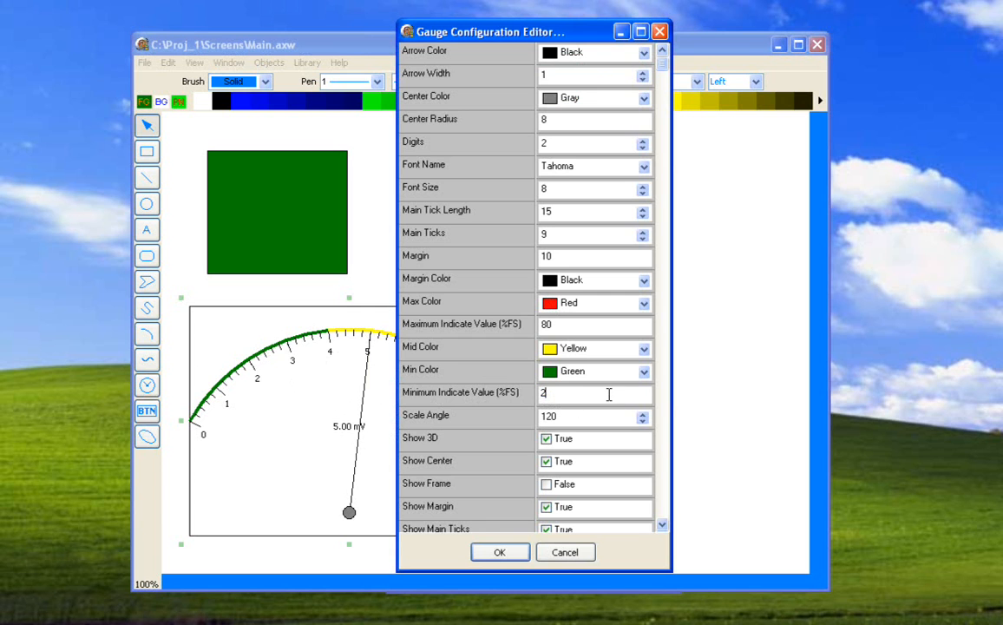
click(501, 552)
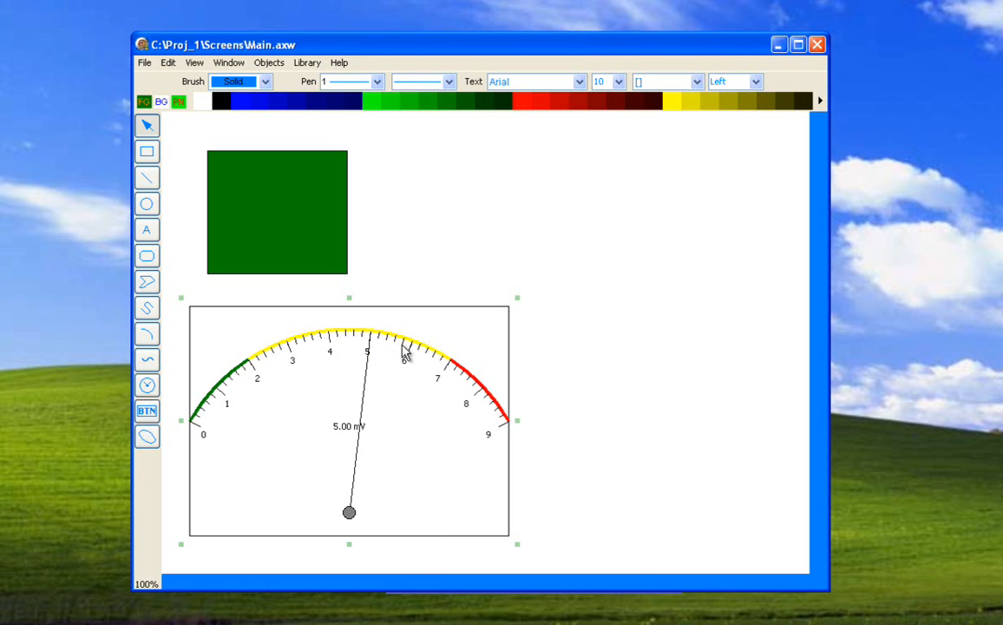
Step: Add a text object reading "Value" on the empty canvas area beside the green rectangle
click(413, 251)
click(149, 234)
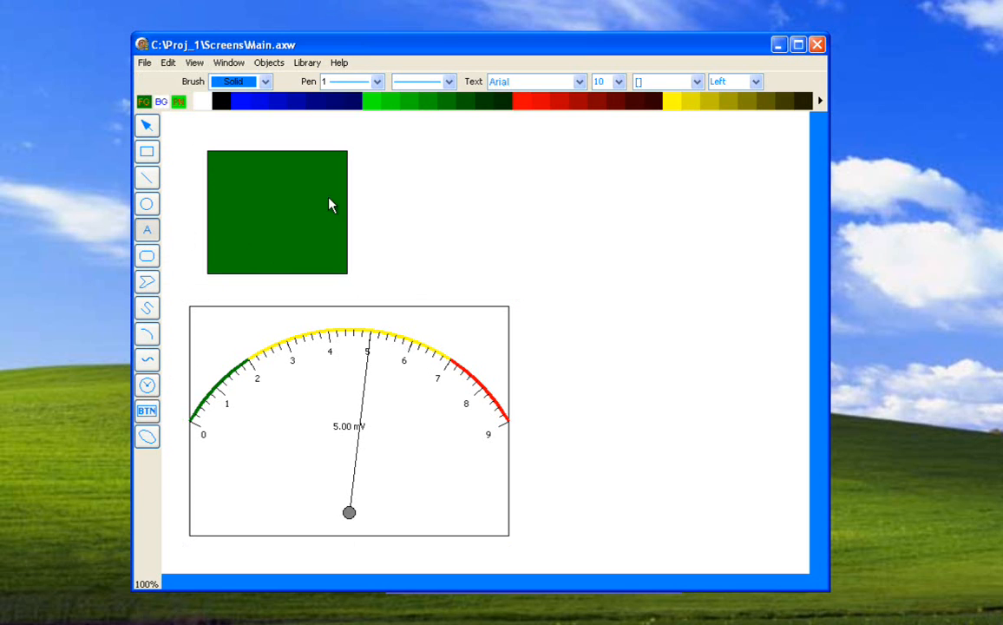
drag(495, 151, 579, 192)
drag(680, 251, 680, 252)
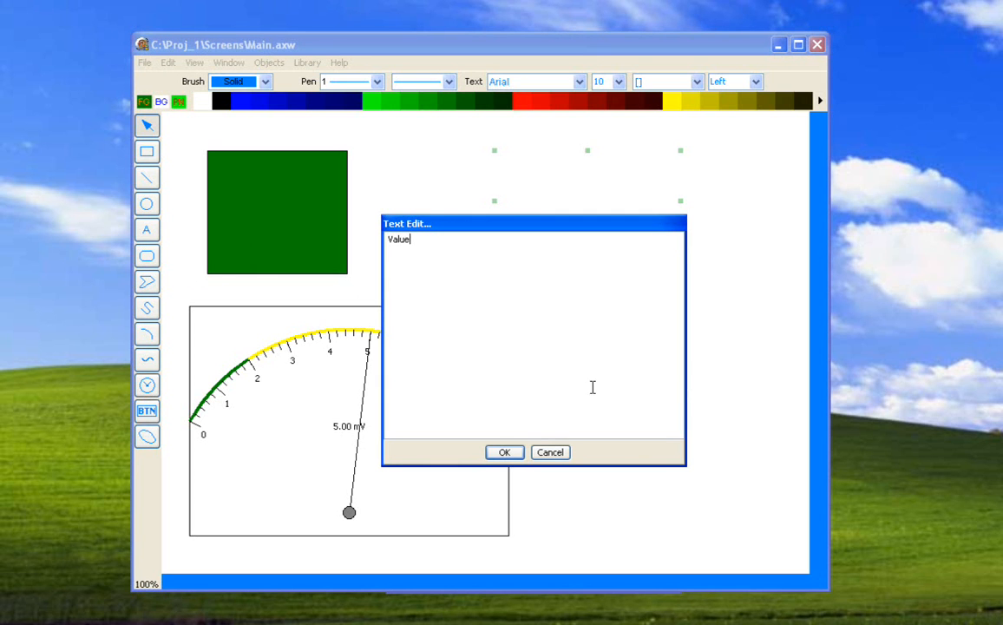
click(506, 451)
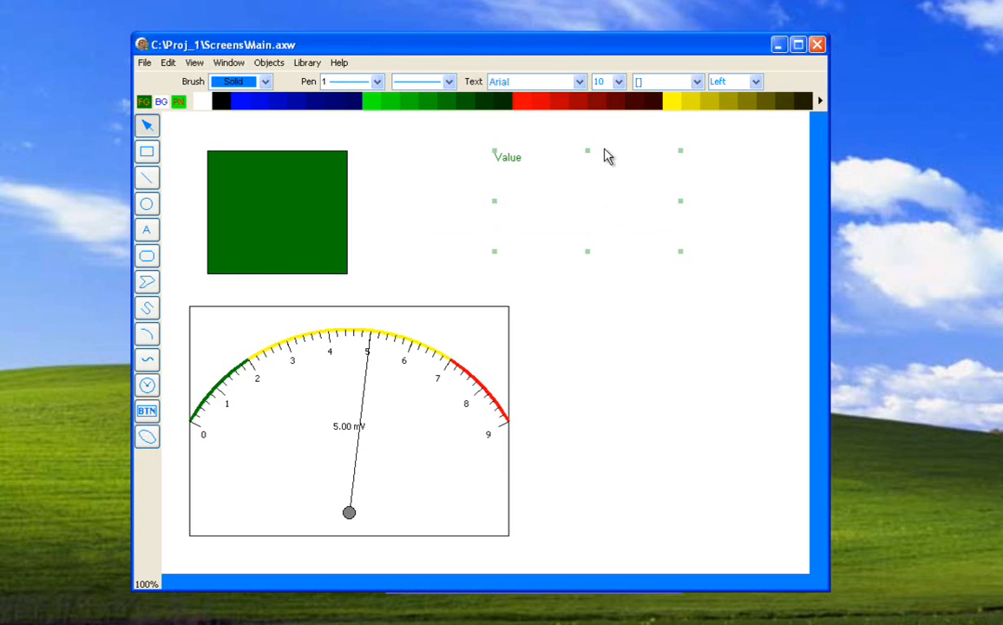
Step: Format the "Value" text at size 28 in black and shrink its box to fit closely around it
click(619, 83)
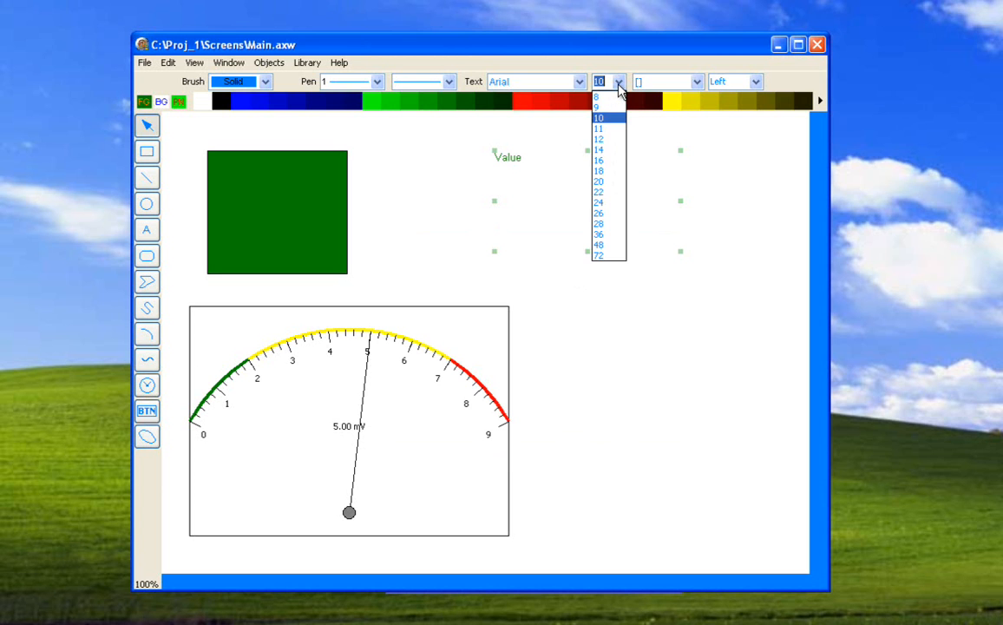
click(612, 224)
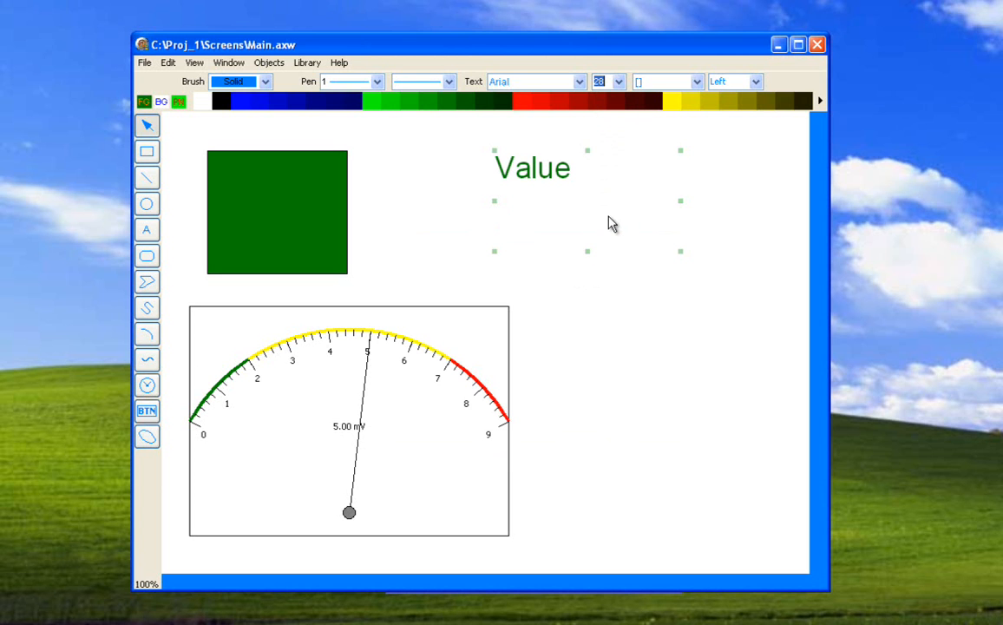
drag(606, 200, 593, 195)
click(221, 101)
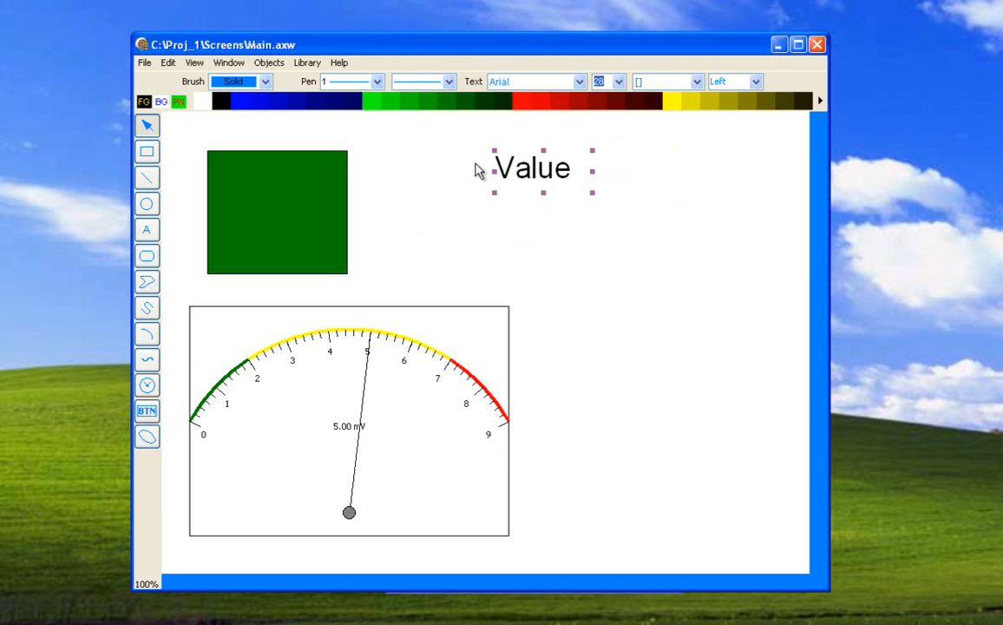
Step: Enable Text reading on the "Value" text, with the first row at 0, comparison N/A, and Show EU and Show Decimal off
double_click(555, 177)
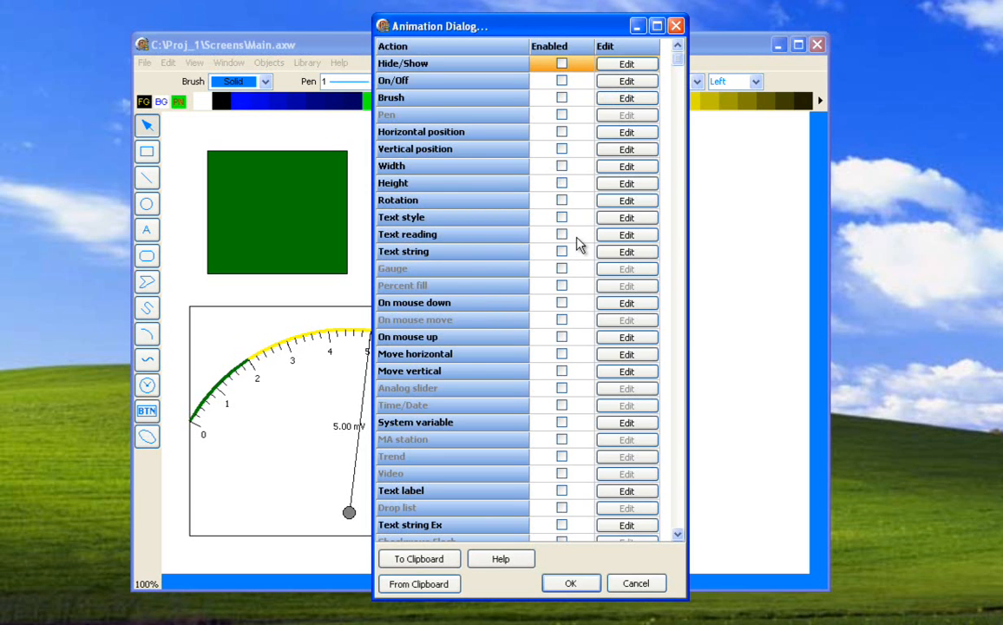
click(562, 235)
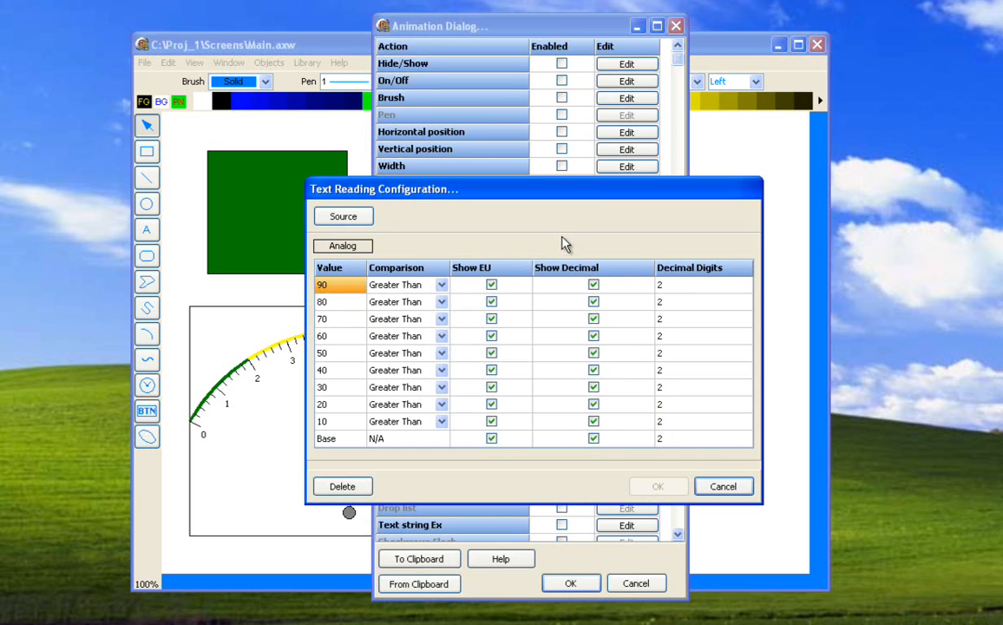
click(344, 288)
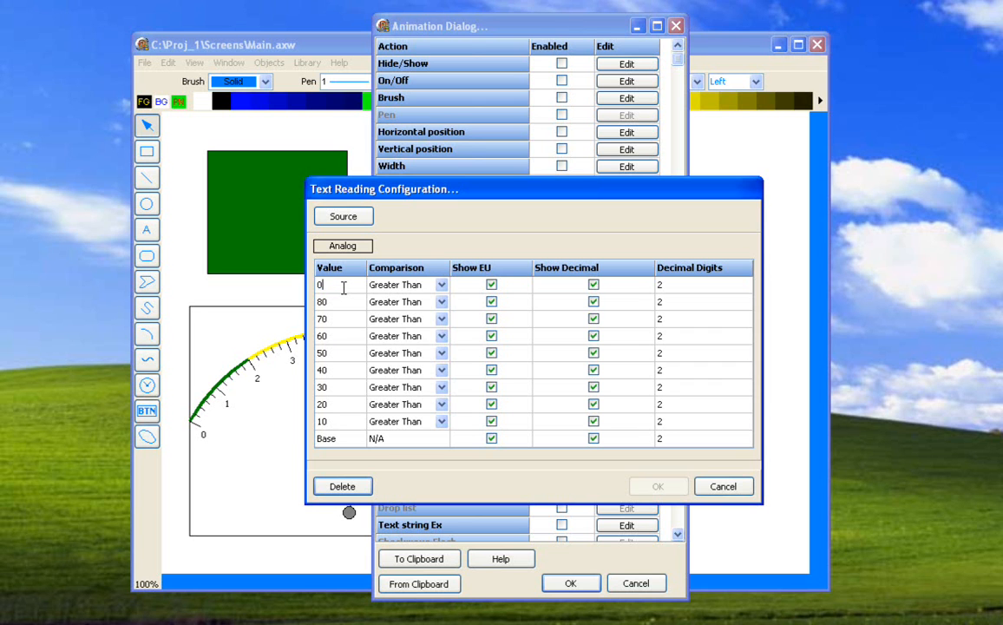
click(441, 285)
click(434, 295)
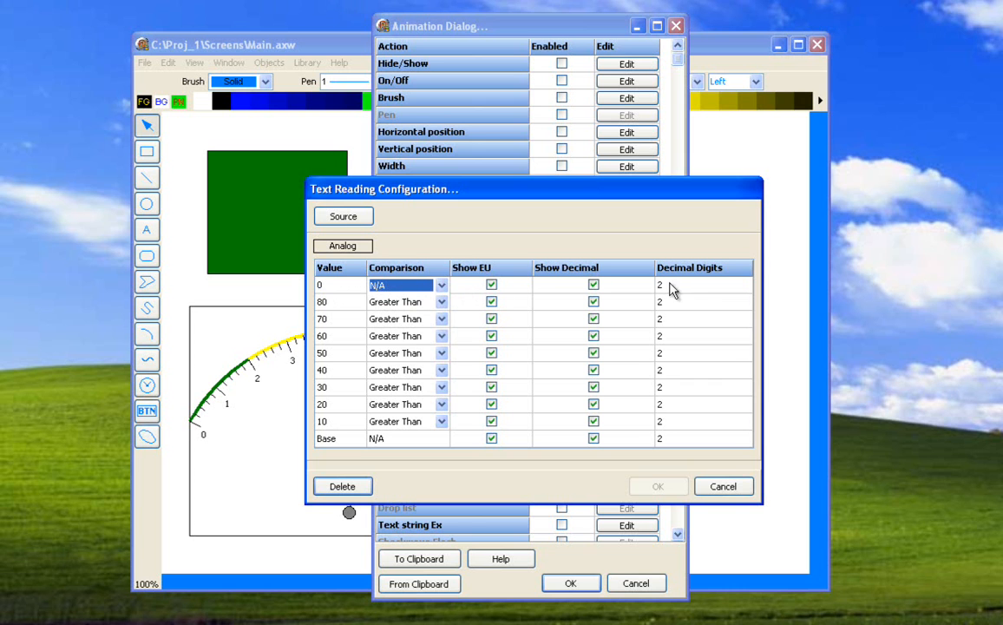
click(491, 284)
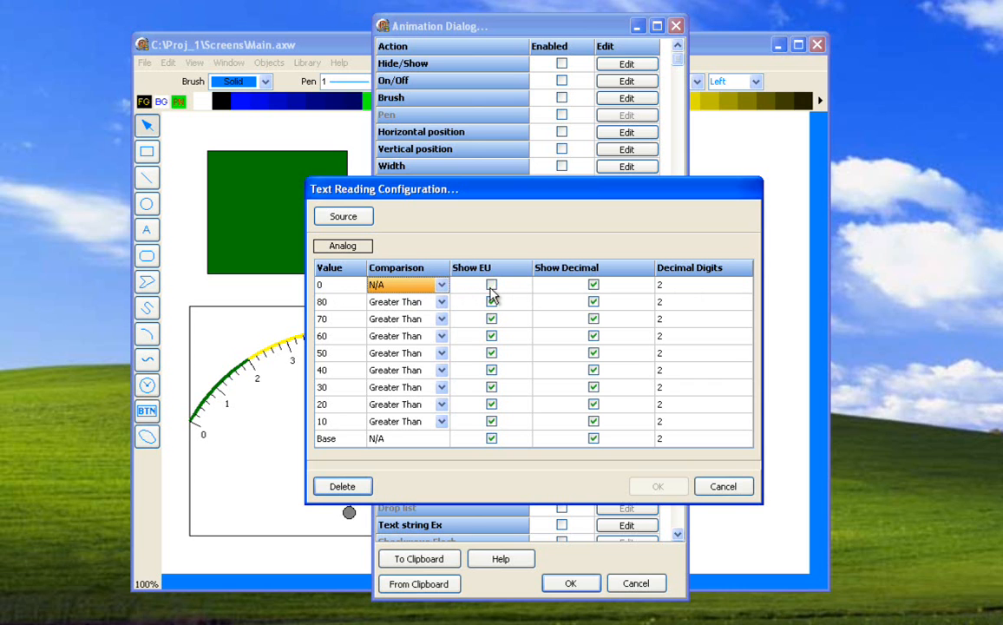
click(593, 286)
Step: Use Analog_1's Process Variable Analog as the text reading source and accept the configuration
click(342, 218)
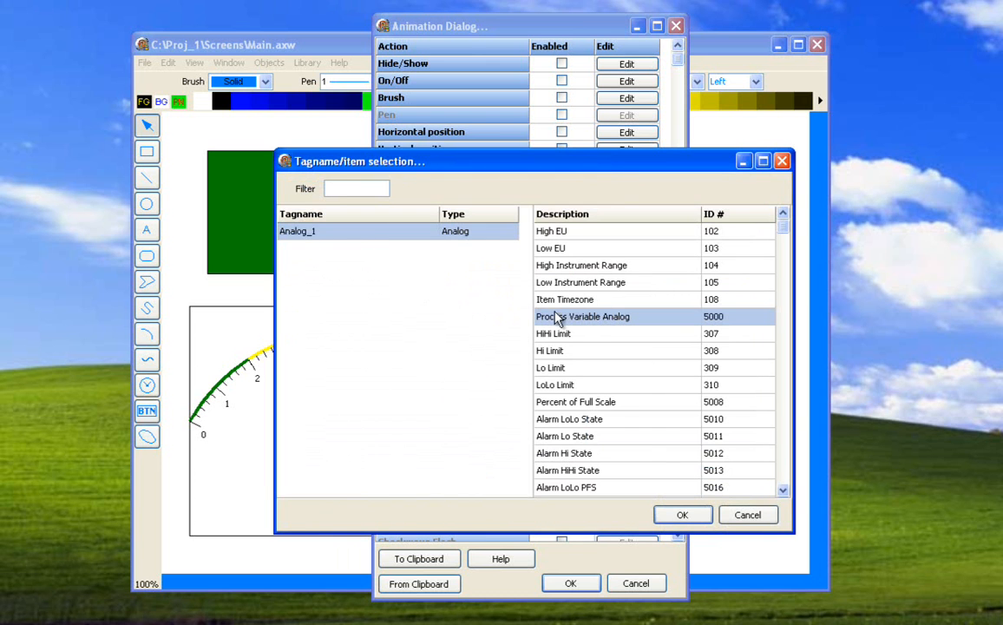
click(675, 514)
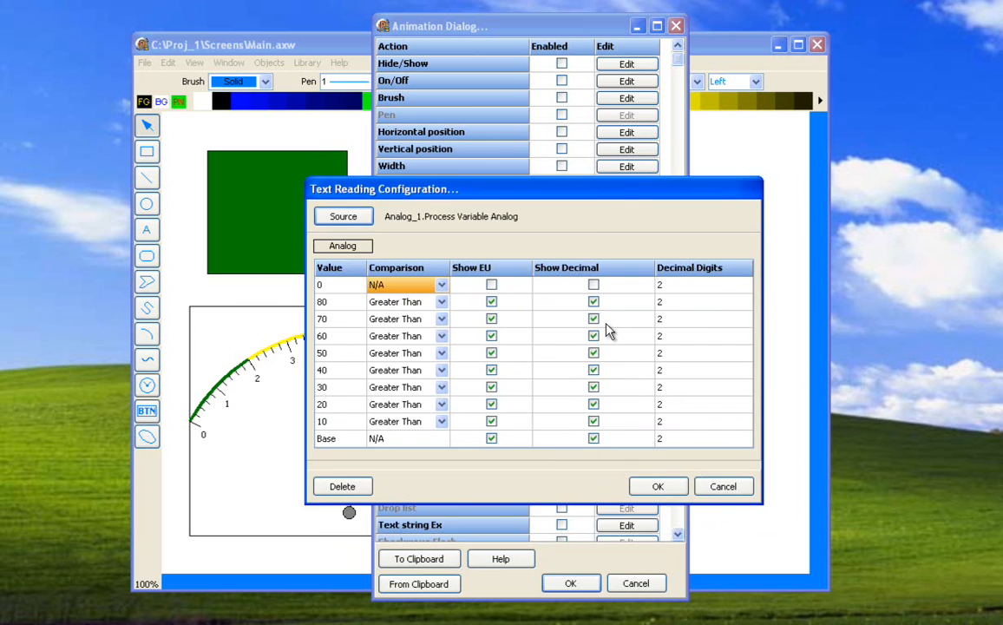
click(652, 485)
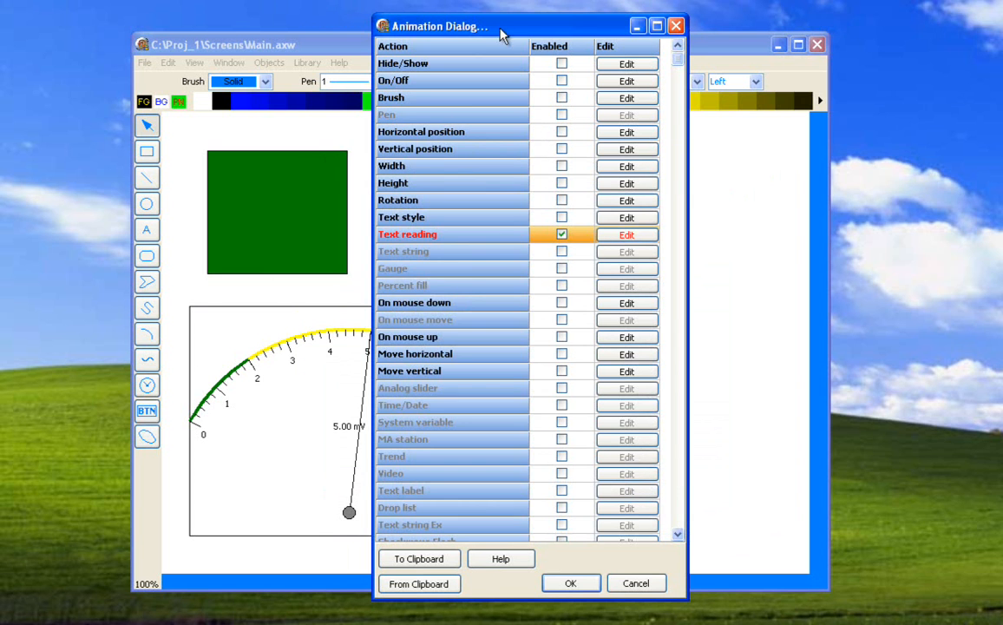
drag(497, 30, 771, 7)
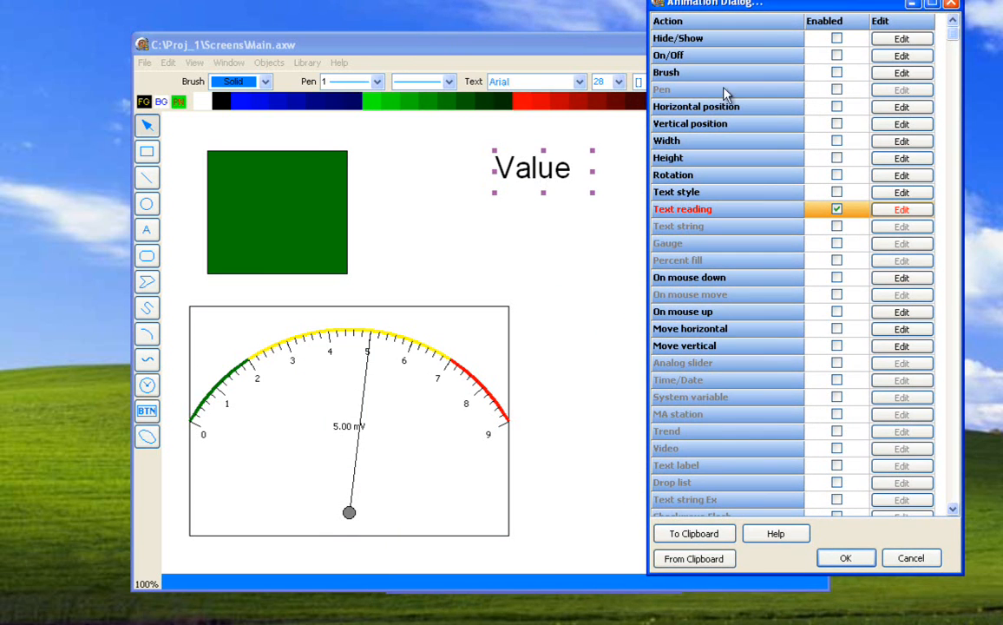
click(837, 72)
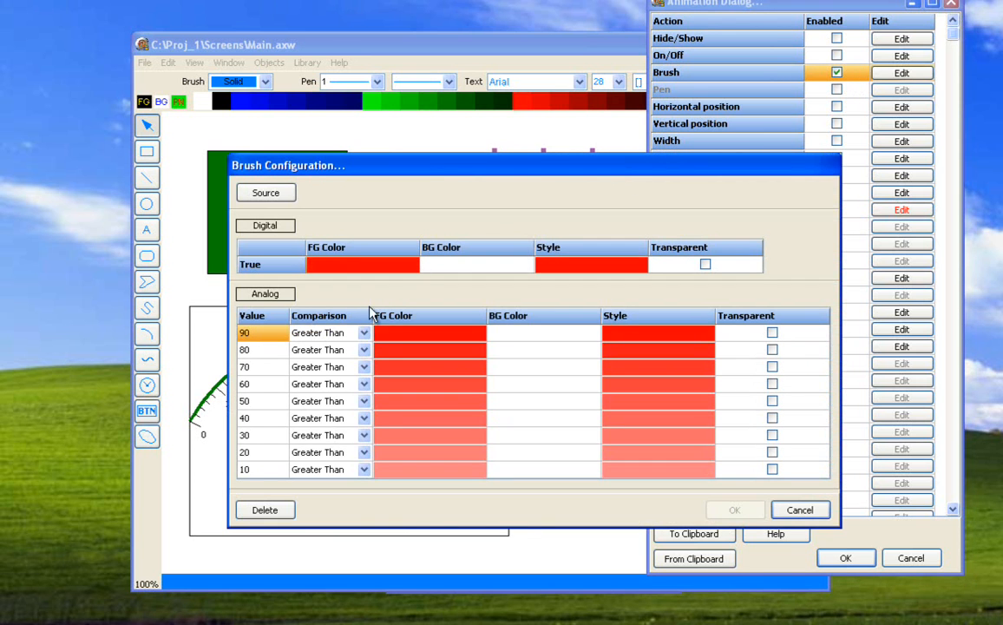
click(276, 334)
click(280, 194)
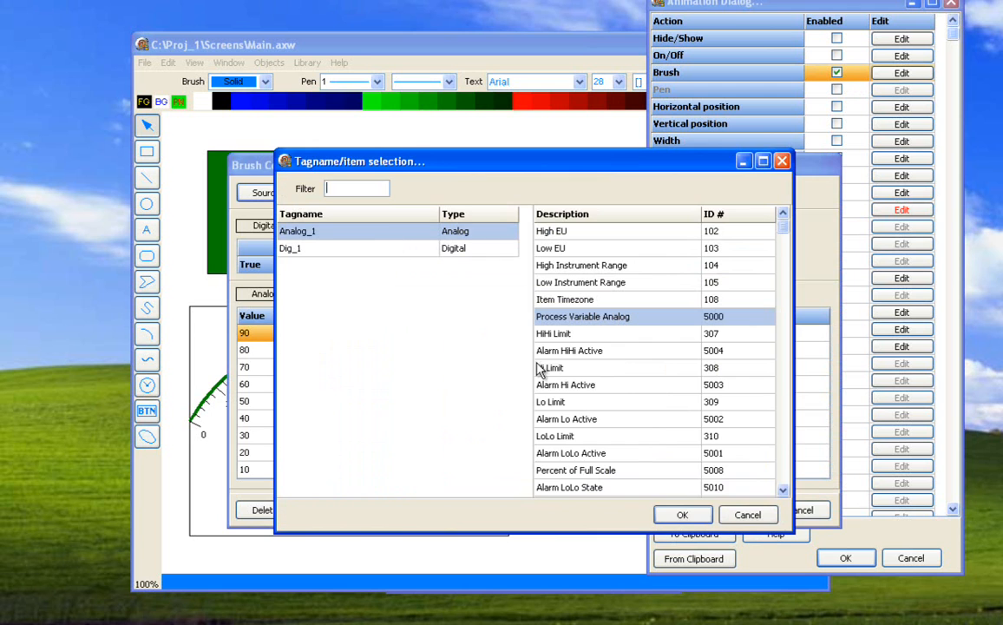
click(748, 514)
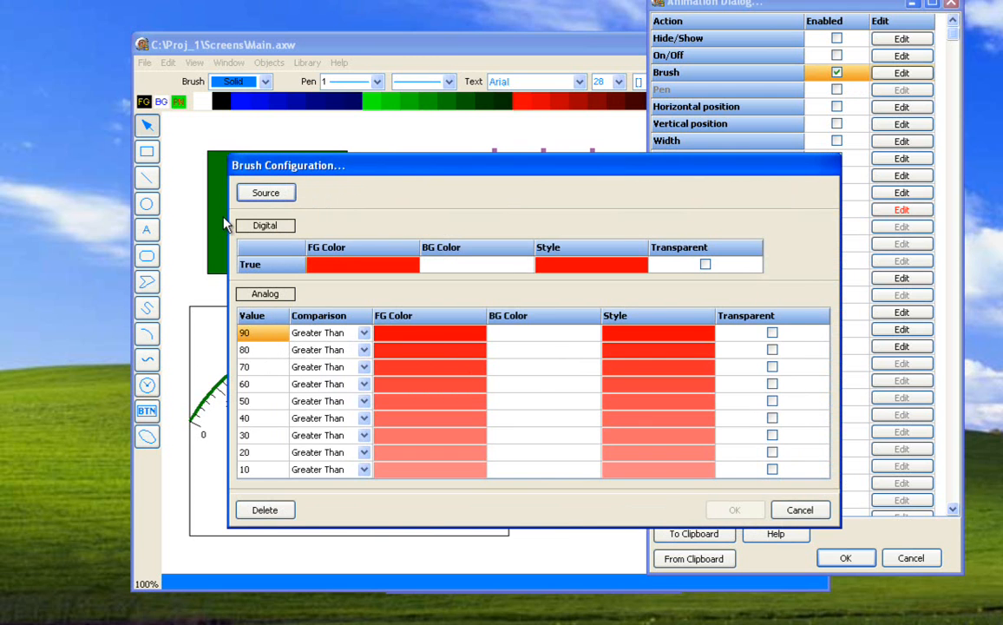
click(798, 510)
drag(690, 6, 423, 38)
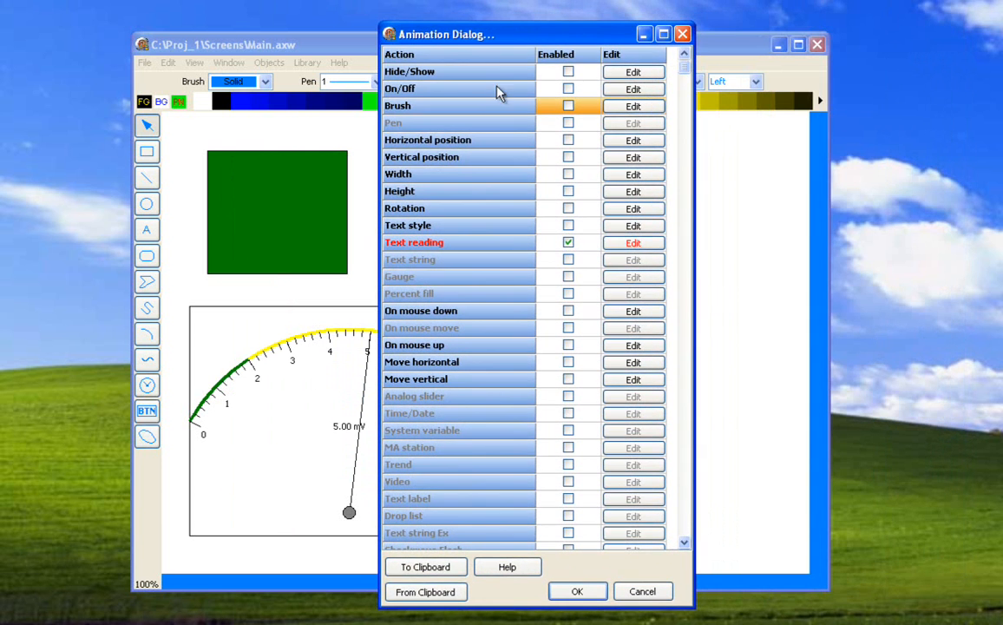
Step: Accept the "Value" text's animation settings, and save and close the Main screen
click(595, 587)
click(592, 329)
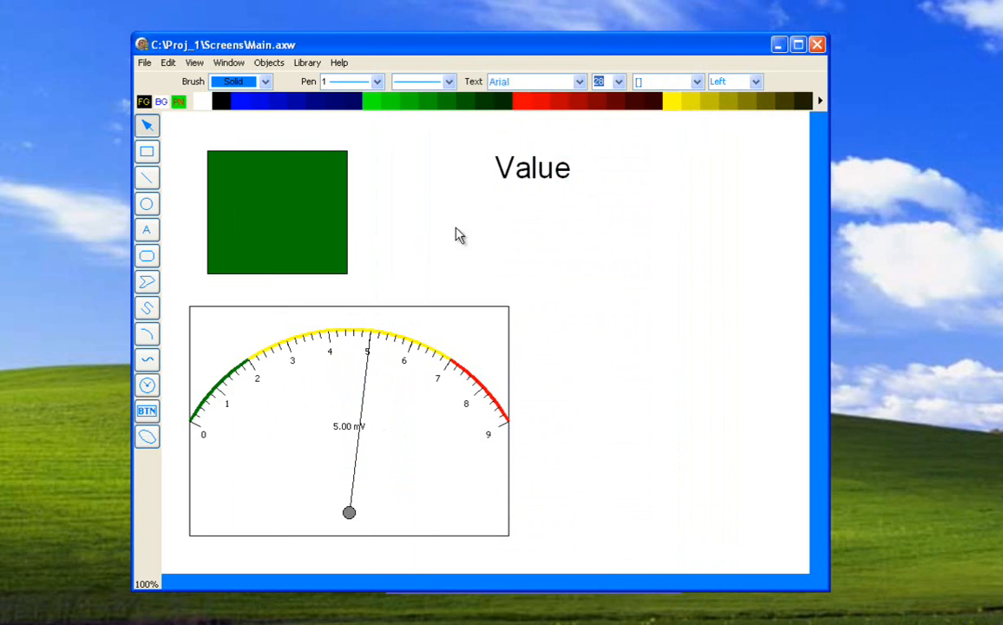
click(144, 62)
click(154, 80)
click(818, 45)
click(667, 100)
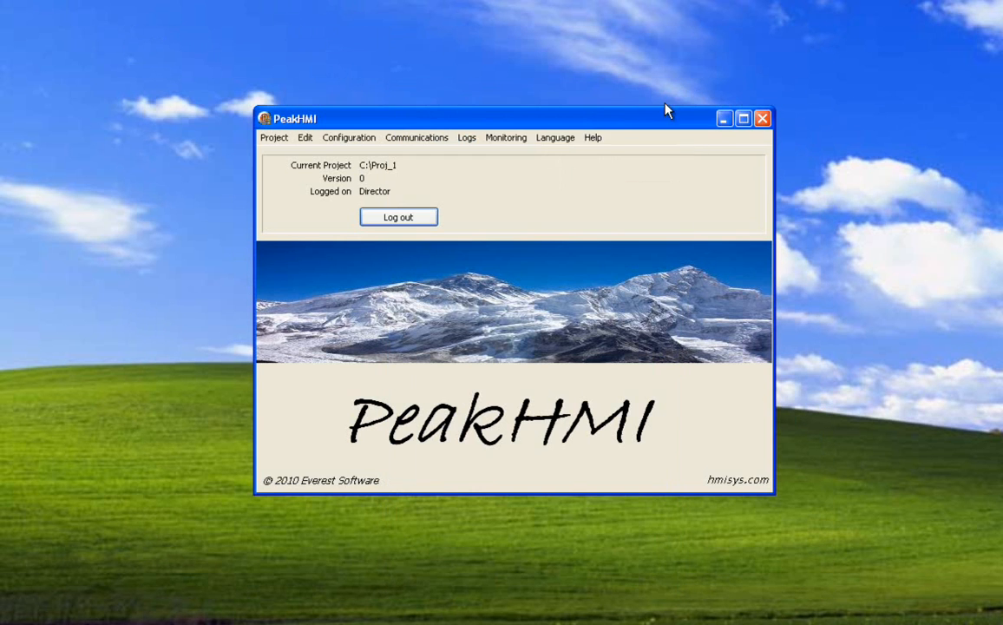
Step: Run the project in runtime monitoring to check the Main screen's rectangle, text and meter, and stop the runtime
click(512, 143)
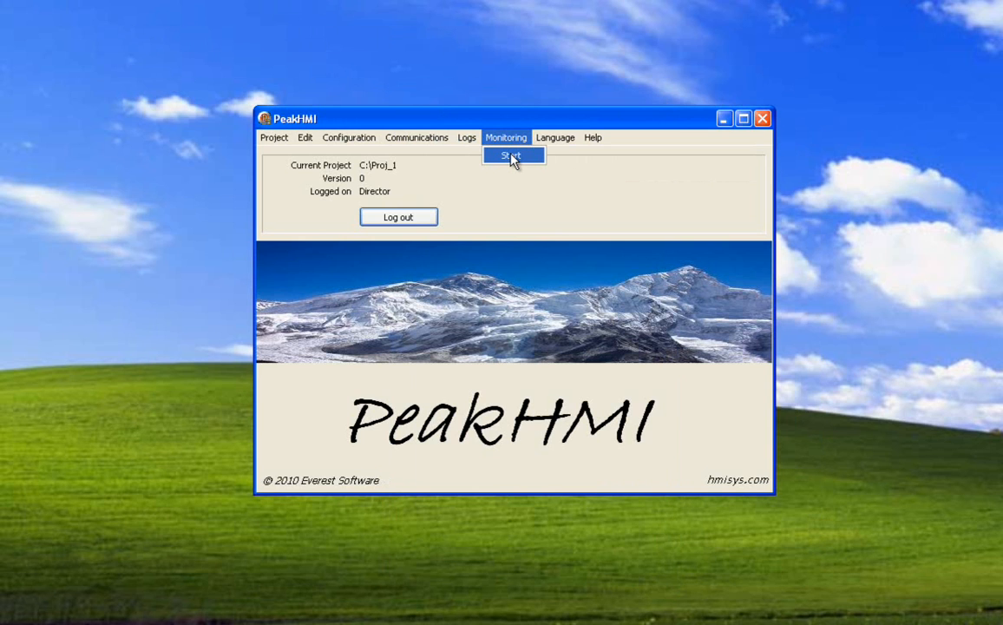
click(512, 157)
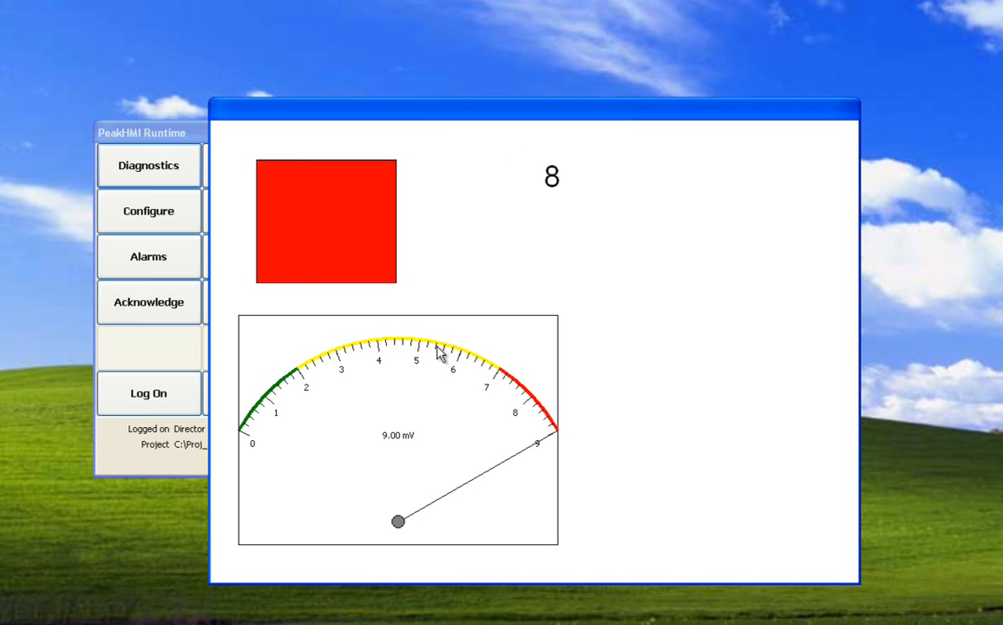
click(172, 462)
click(321, 405)
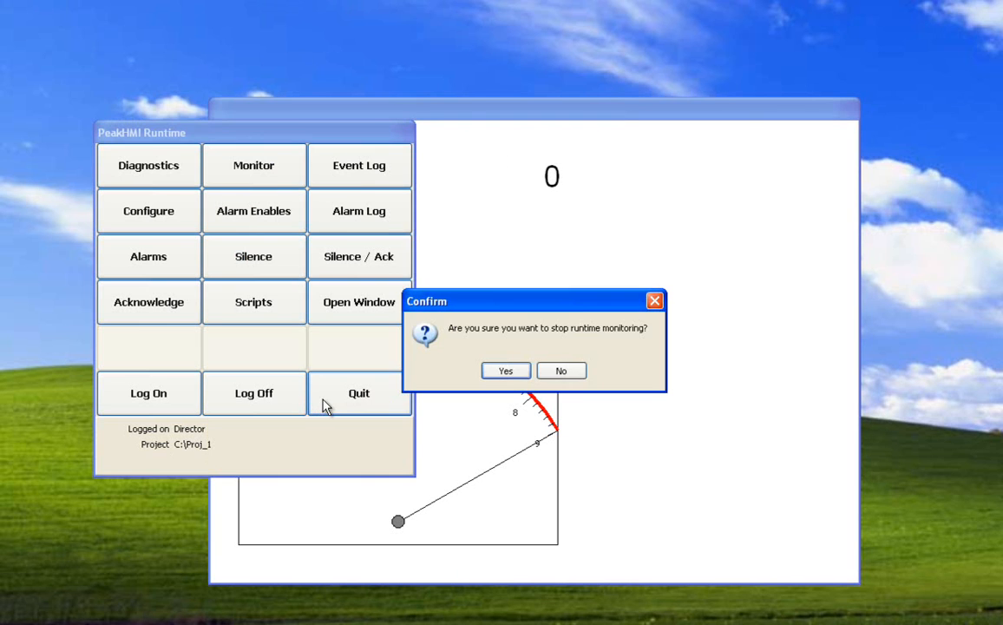
click(503, 371)
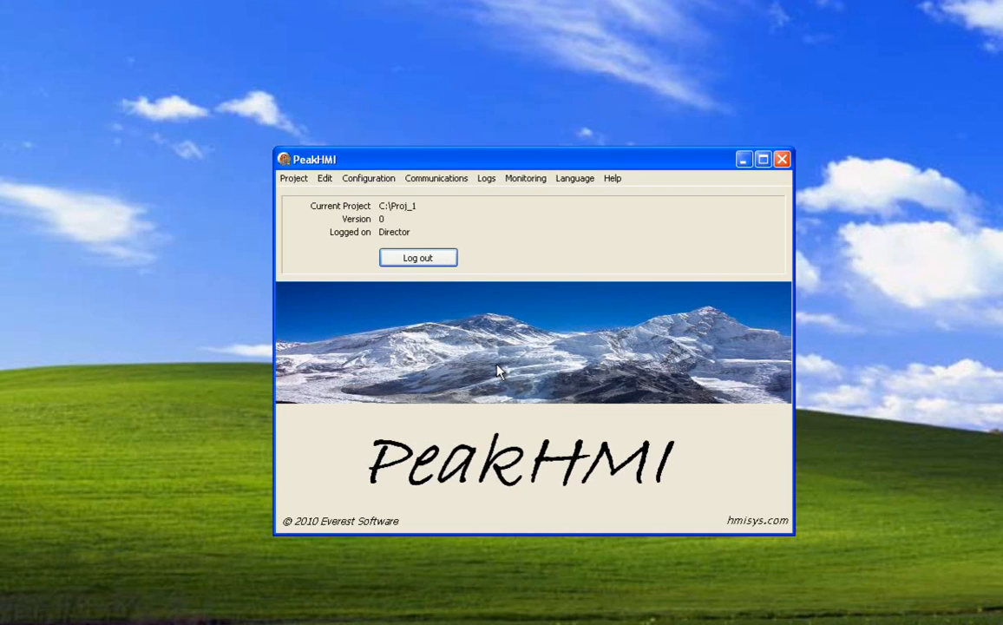
Step: Reopen the Main screen for editing and open the needle meter's animation settings
click(367, 178)
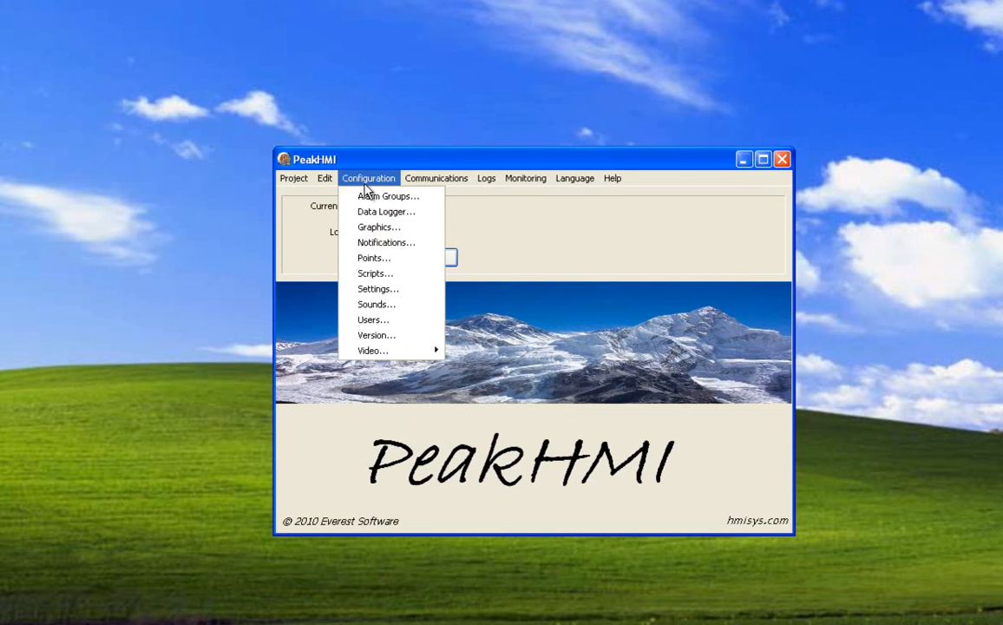
click(375, 229)
double_click(474, 211)
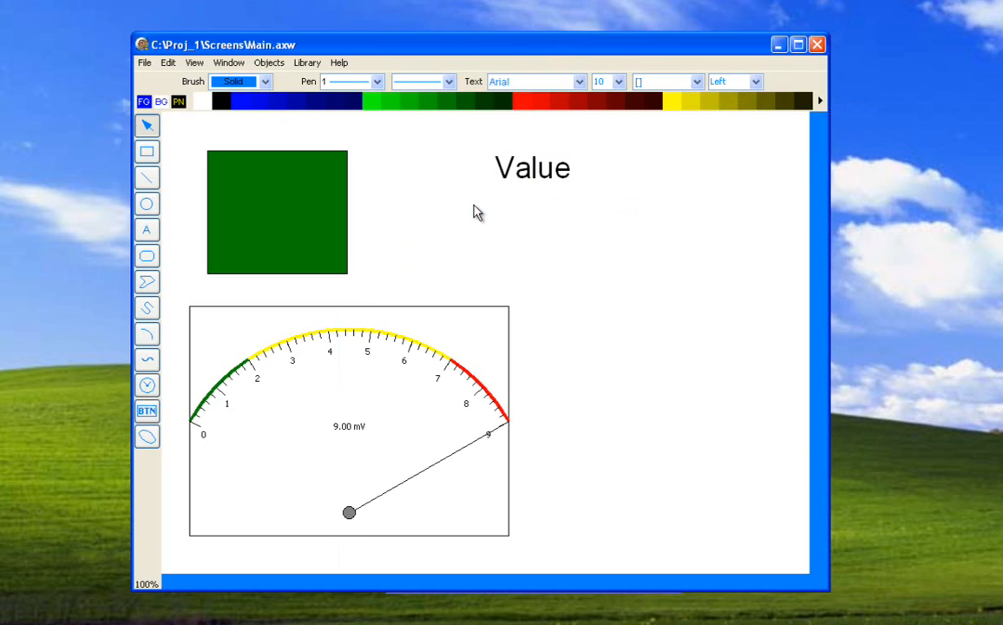
double_click(399, 342)
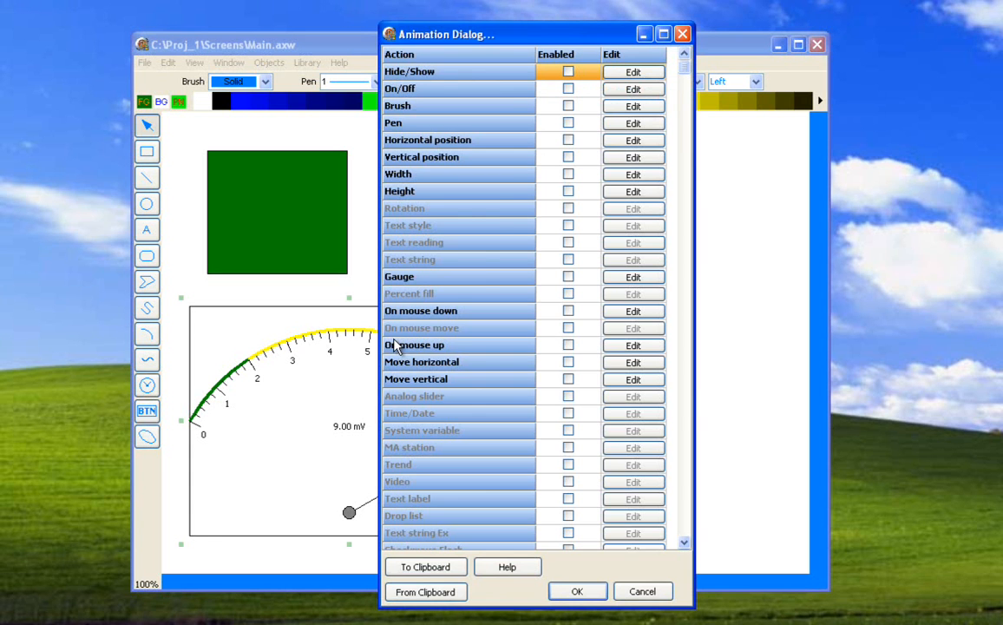
Step: Enable the needle meter's Gauge animation with Analog_1's Process Variable Analog as source, and accept the animation settings
click(568, 277)
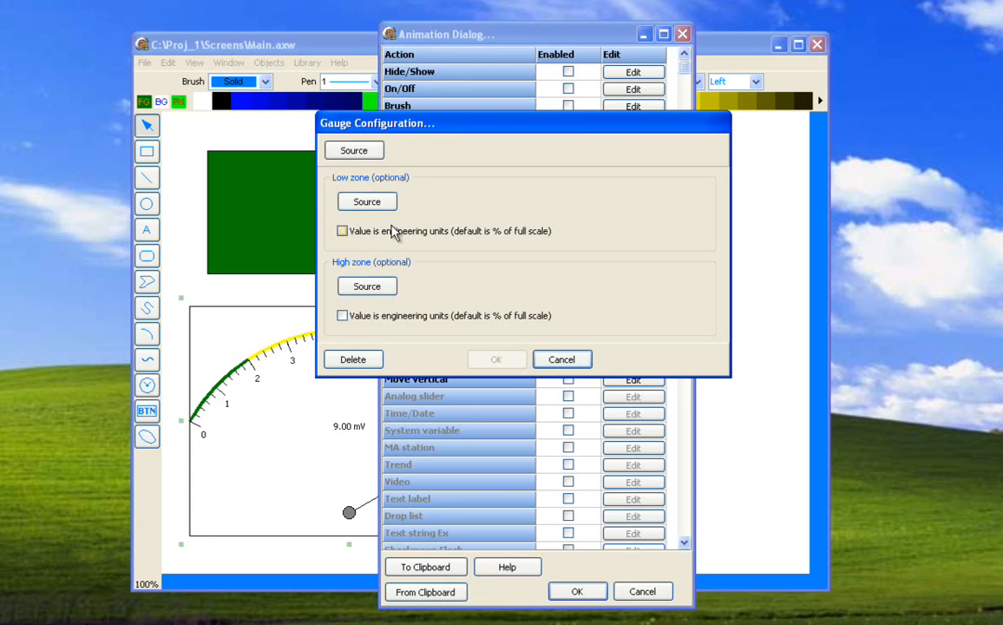
click(365, 153)
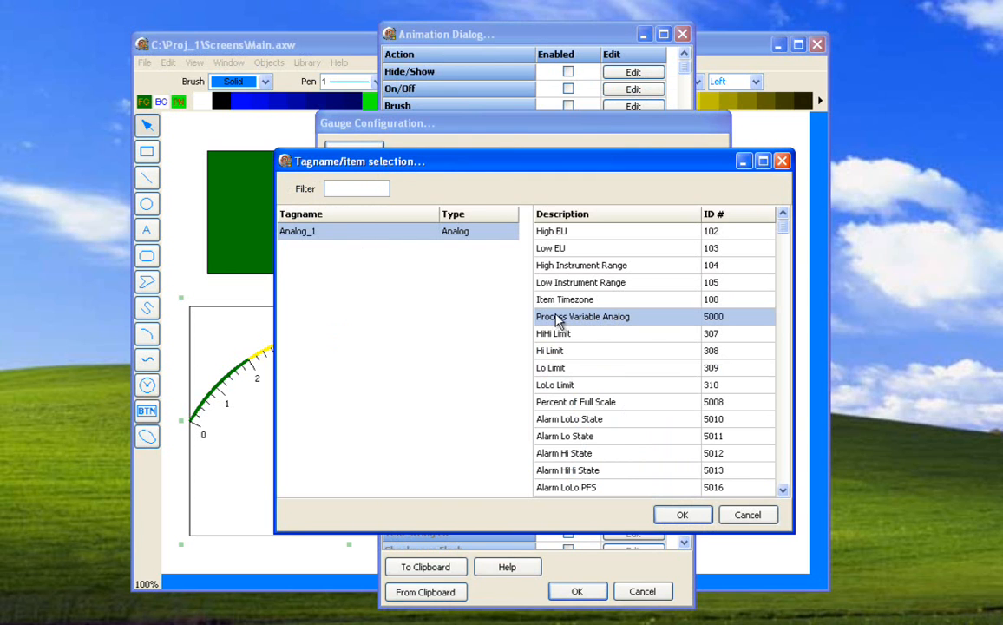
click(683, 515)
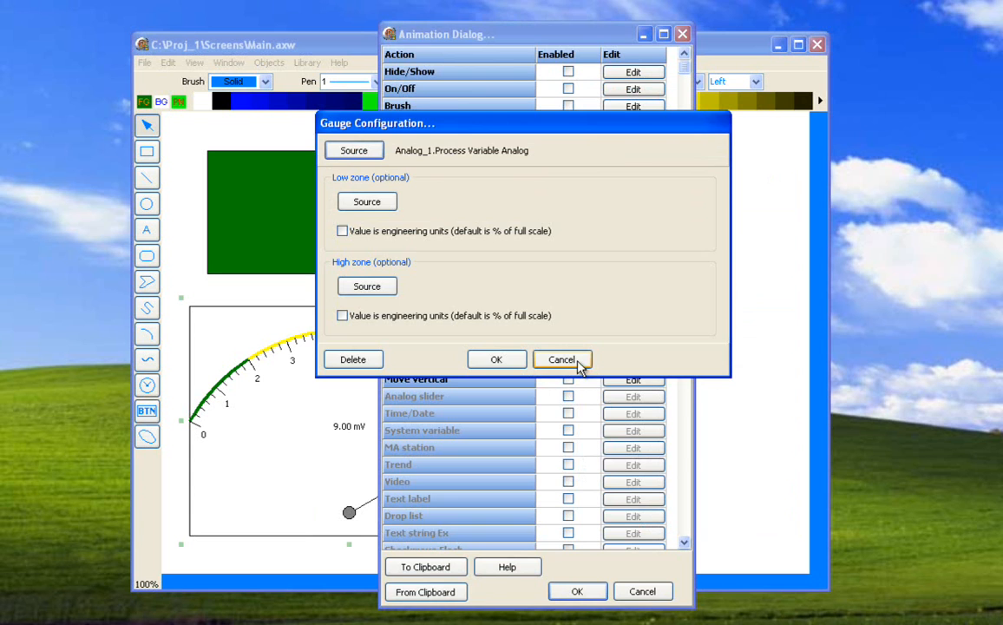
click(516, 358)
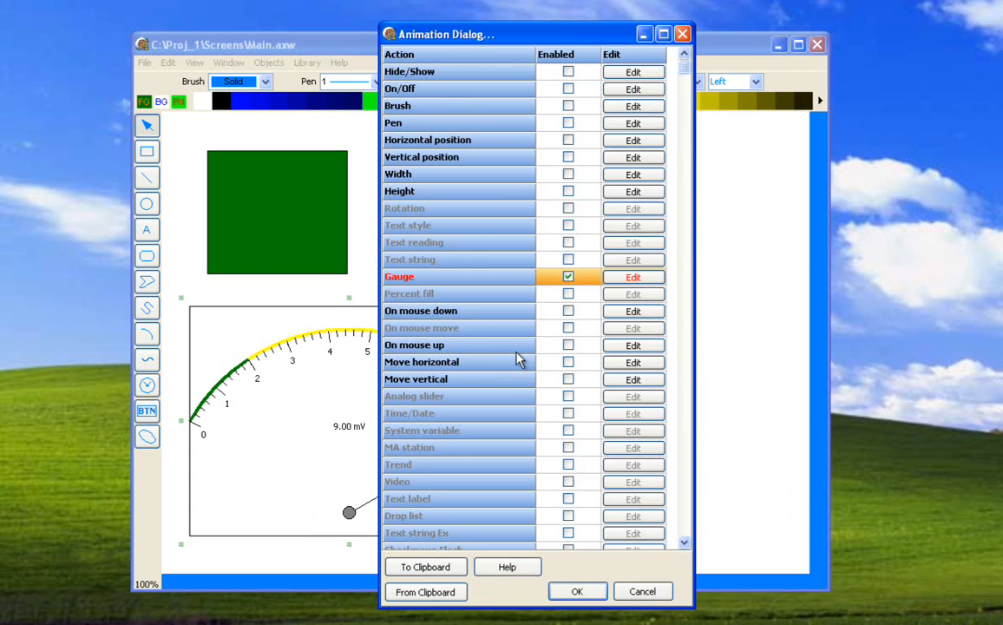
click(576, 592)
Step: Review the needle meter's gauge properties, including its colours, ticks, indicate values and display options, and close the editor
right_click(432, 355)
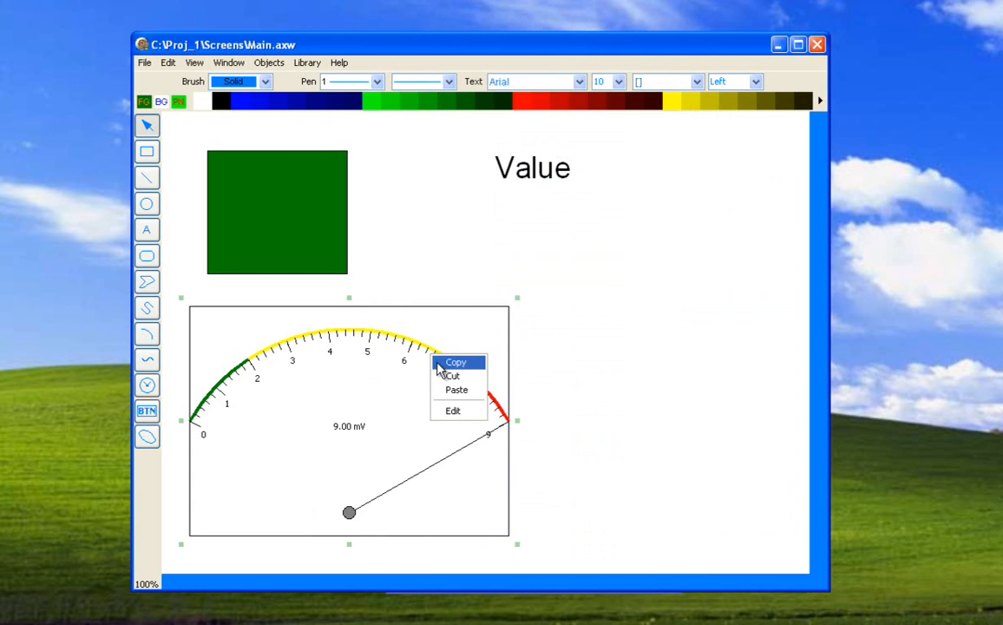
click(453, 411)
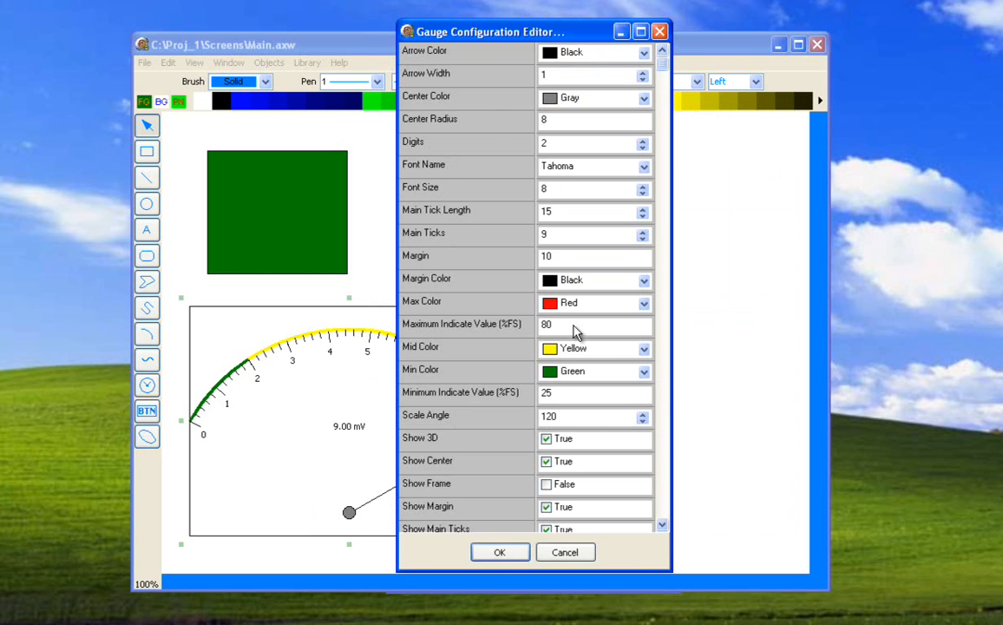
scroll(659, 485, down, 1)
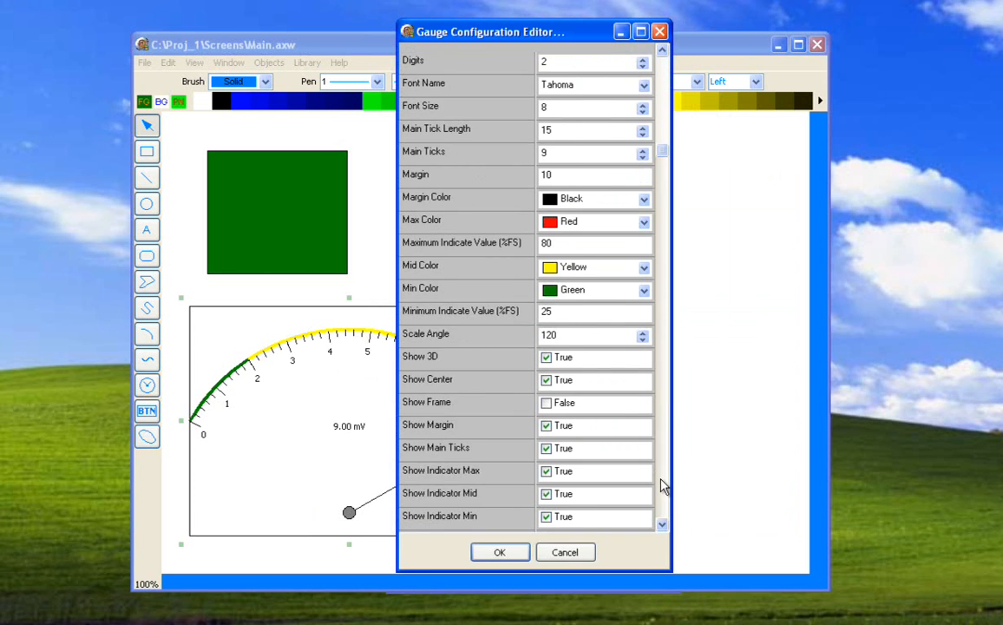
scroll(664, 486, down, 4)
click(516, 552)
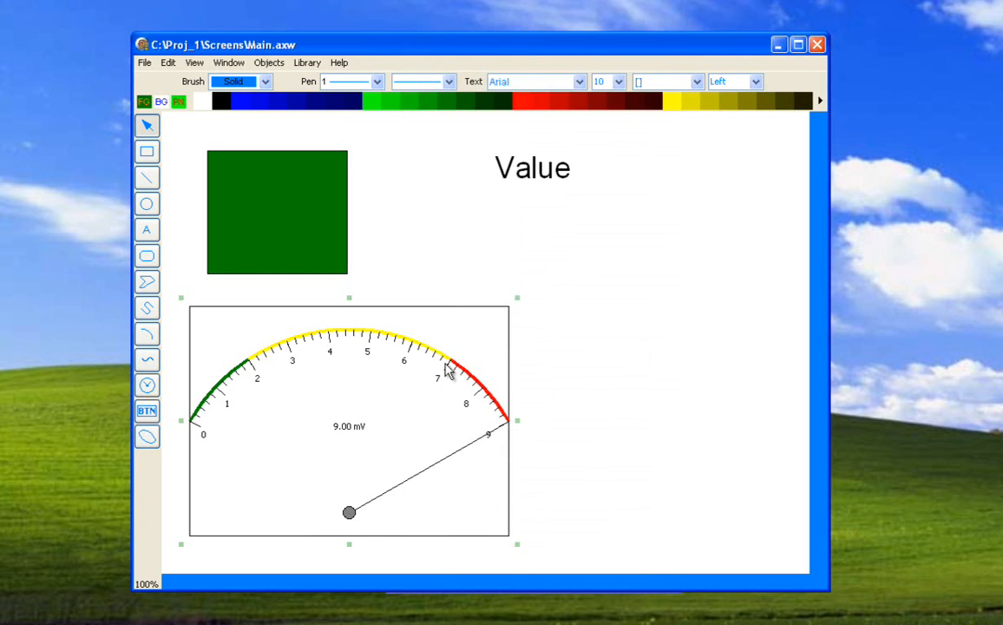
Step: Review the needle meter's Gauge animation source and optional low and high zone settings, and close the animation settings
right_click(447, 357)
click(422, 345)
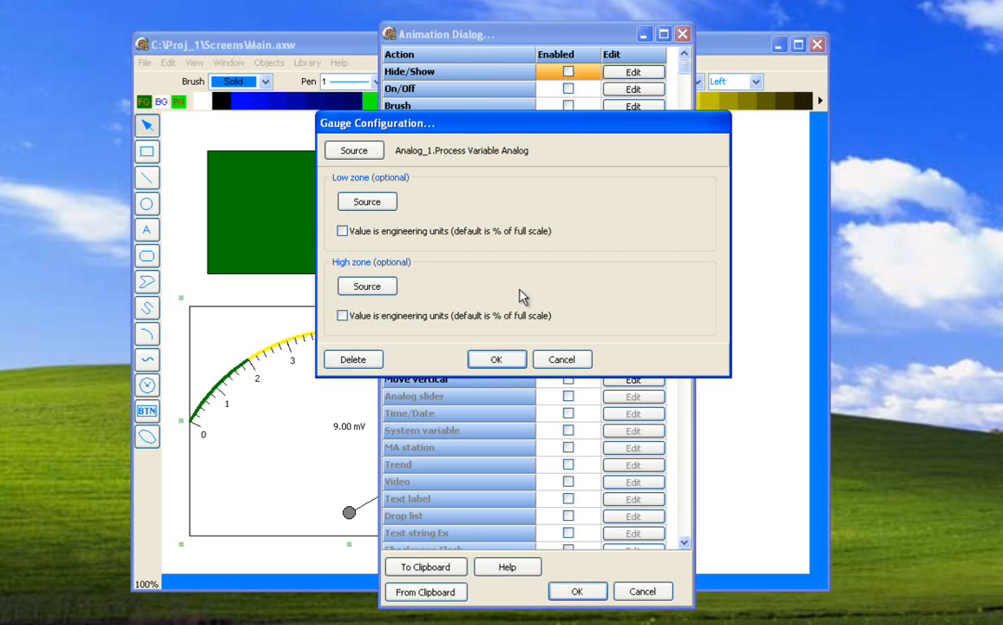
click(496, 359)
click(577, 590)
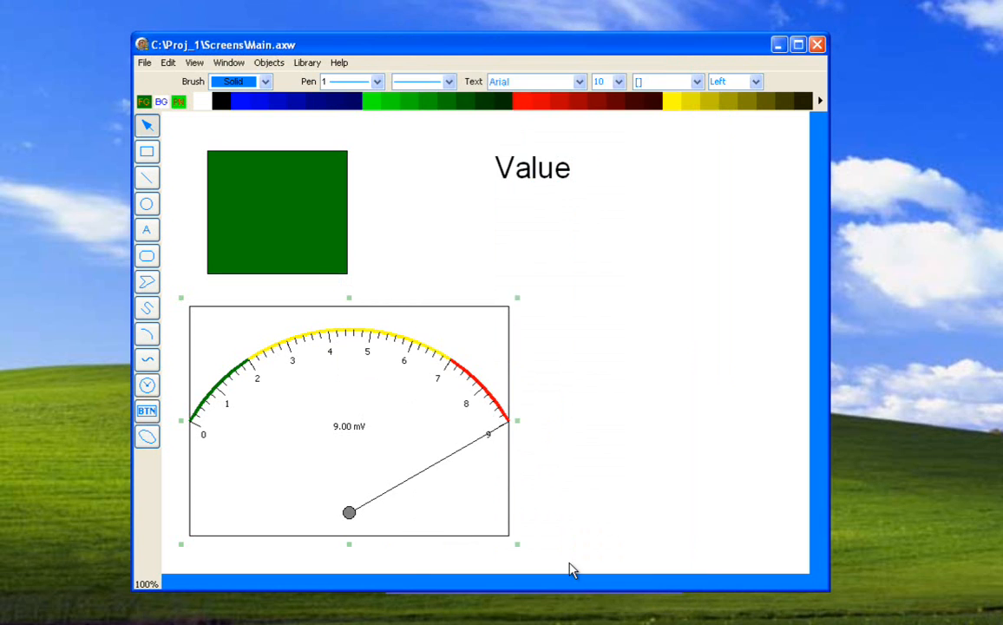
Step: Save the Main screen and close its drawing window
click(146, 64)
click(147, 80)
click(816, 44)
click(668, 102)
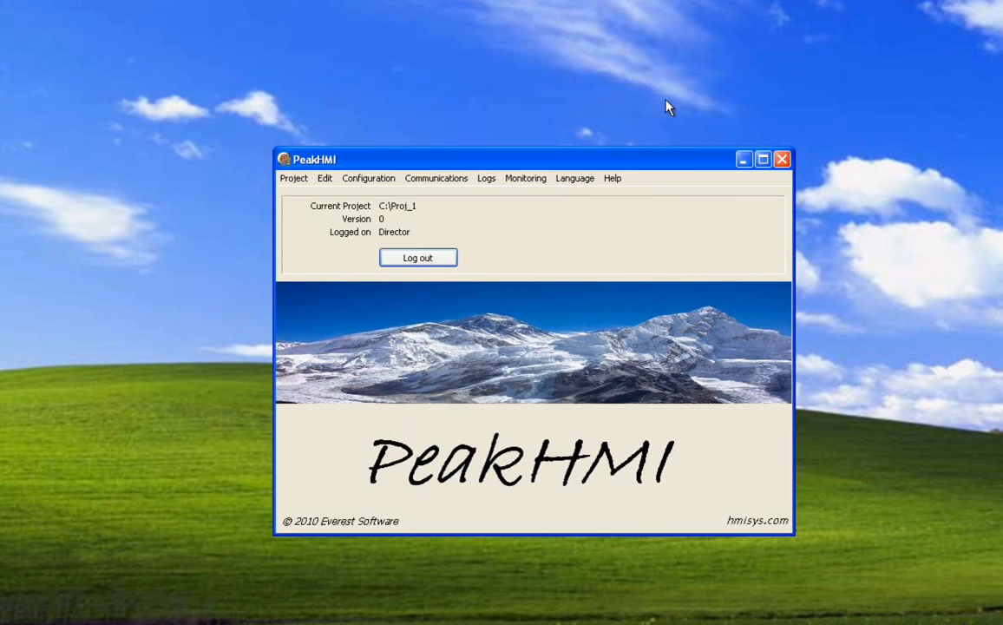
Step: Start runtime monitoring to check the needle meter alongside the rectangle and text reading, and stop the runtime
click(525, 177)
click(537, 196)
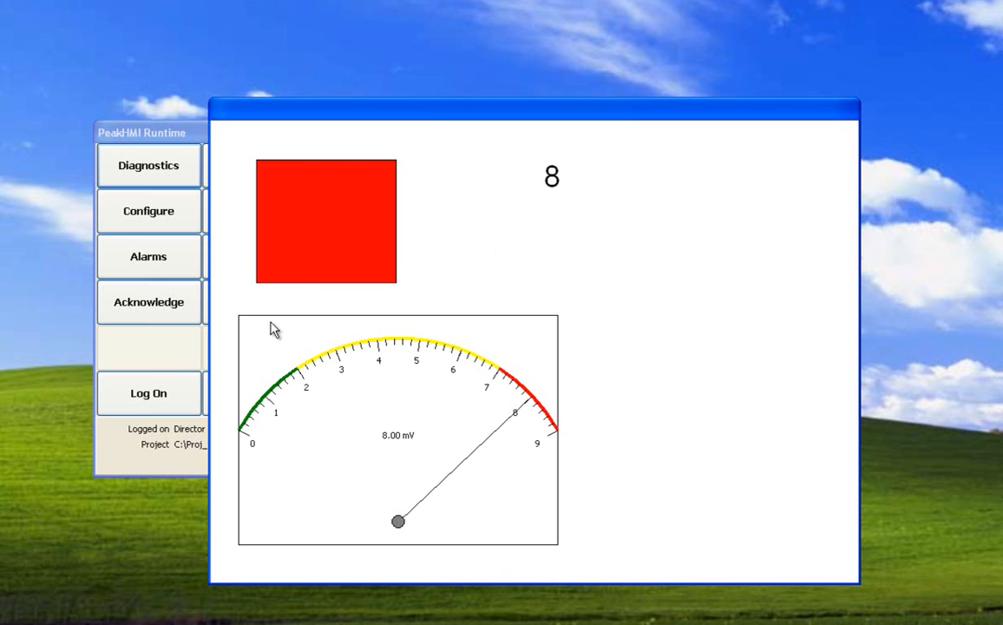
click(183, 359)
click(337, 390)
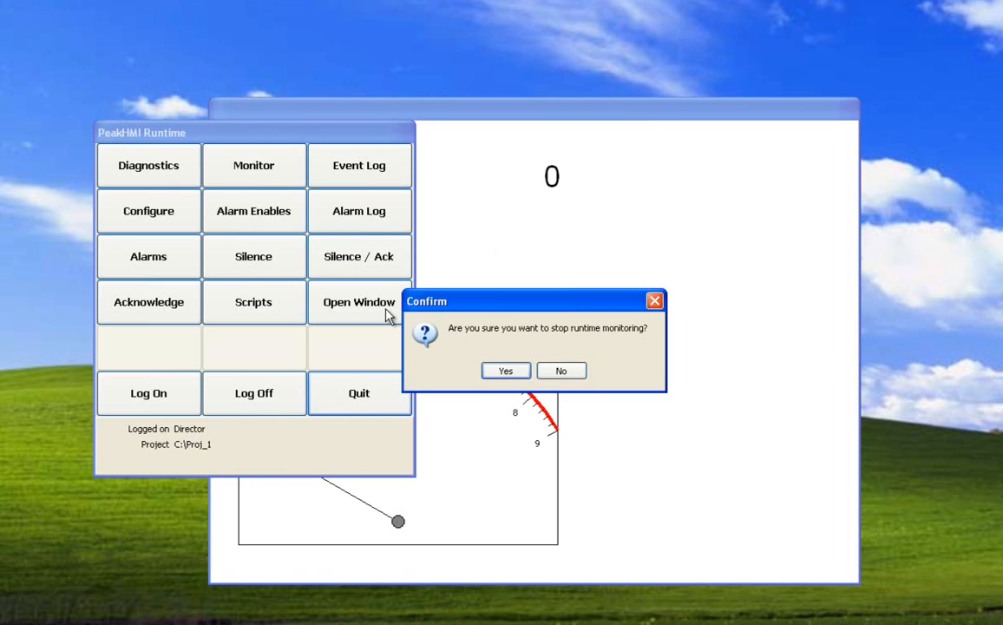
click(505, 373)
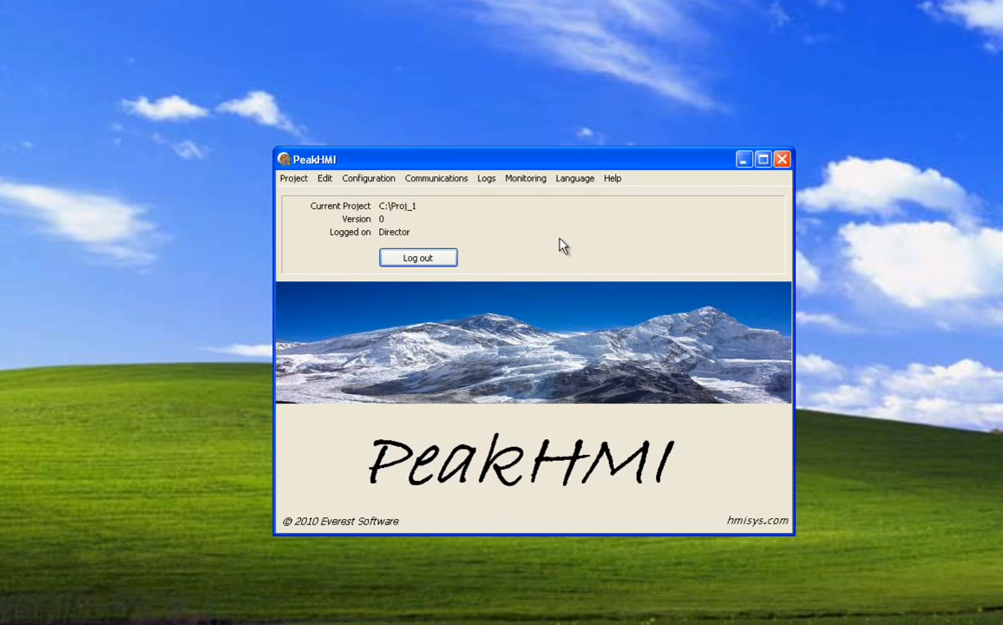